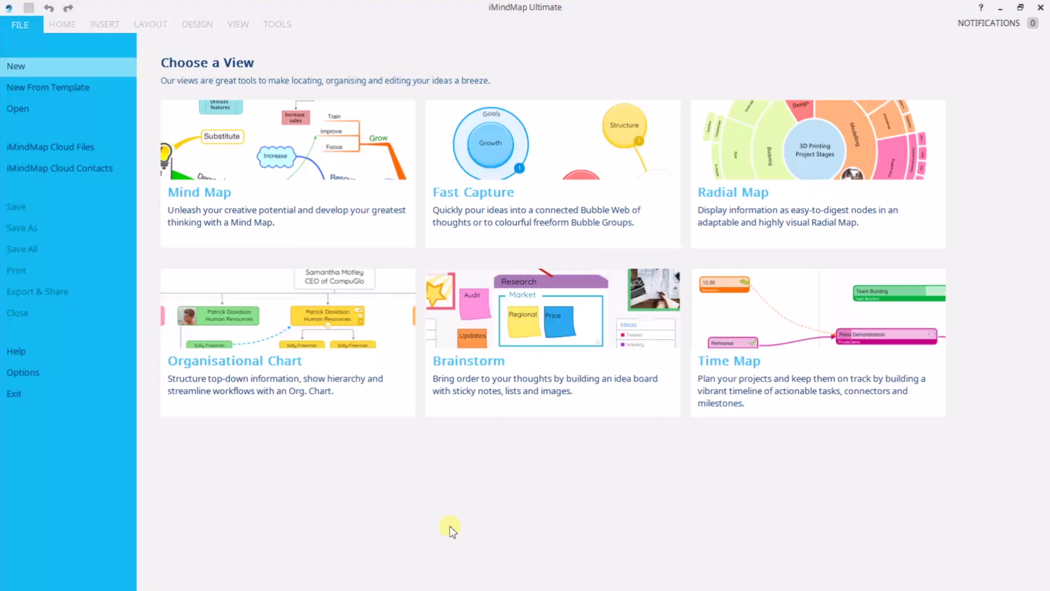
Start a new mind map using the striped ticket as the central image.
{"action": "left_click", "coordinate": [247, 224]}
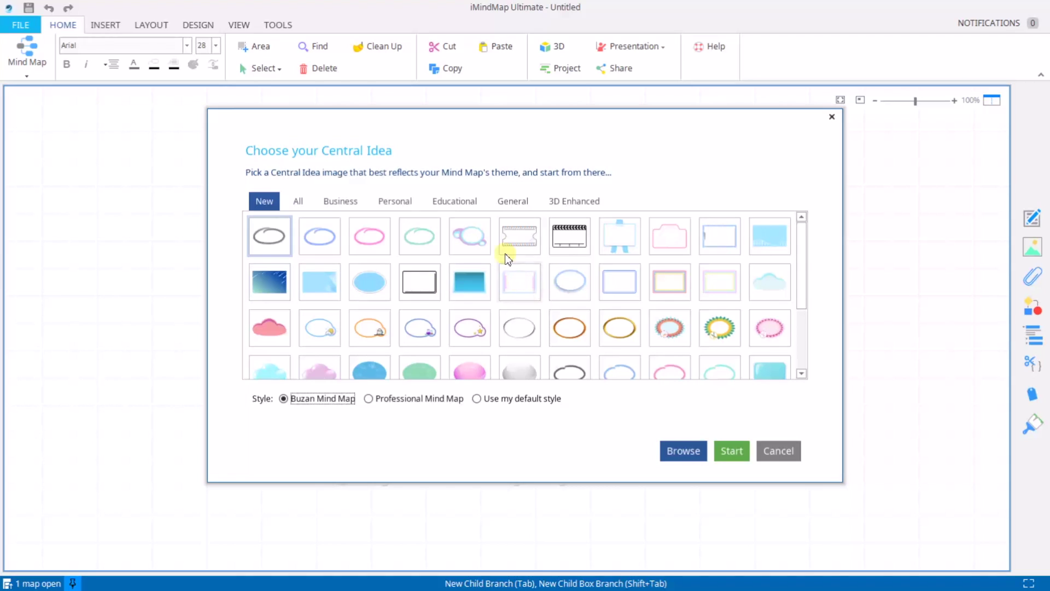
{"action": "left_click", "coordinate": [514, 239]}
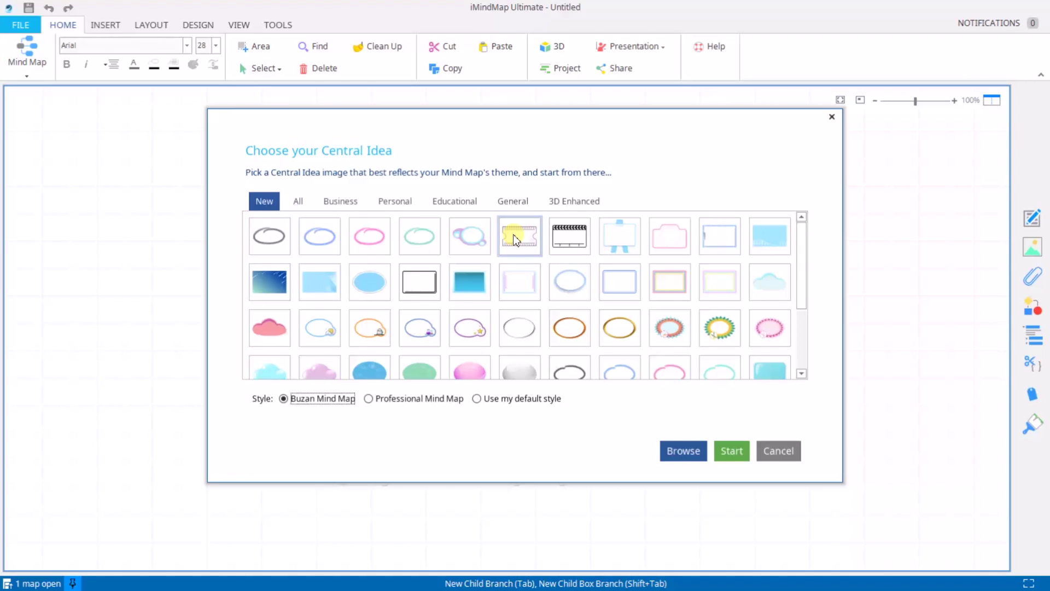
Create the map and label the ticket 'New York Conference' with '2018' on its own line.
{"action": "left_click", "coordinate": [731, 452]}
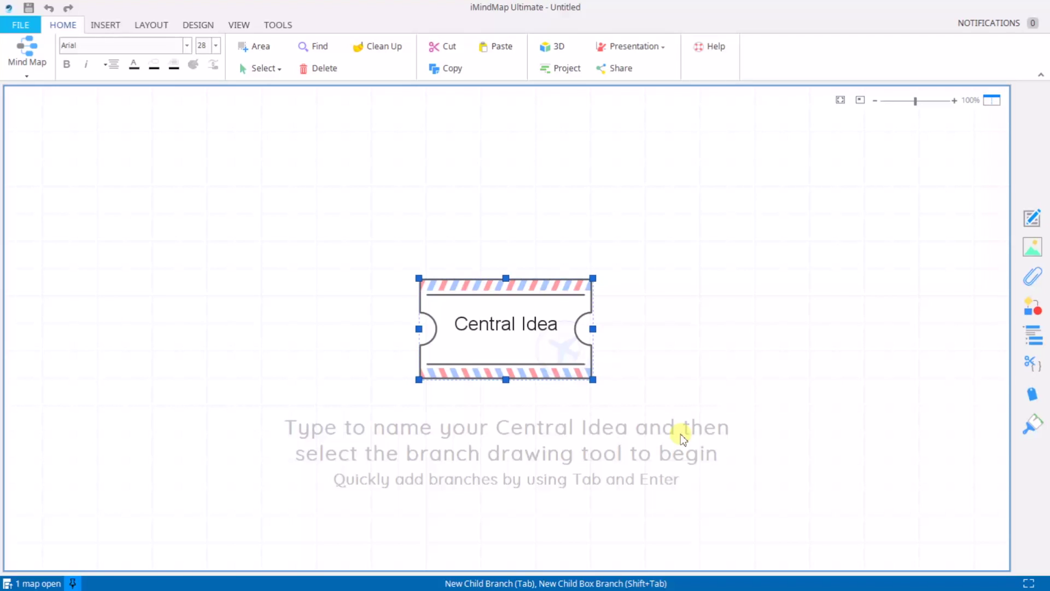
{"action": "type", "text": "New York"}
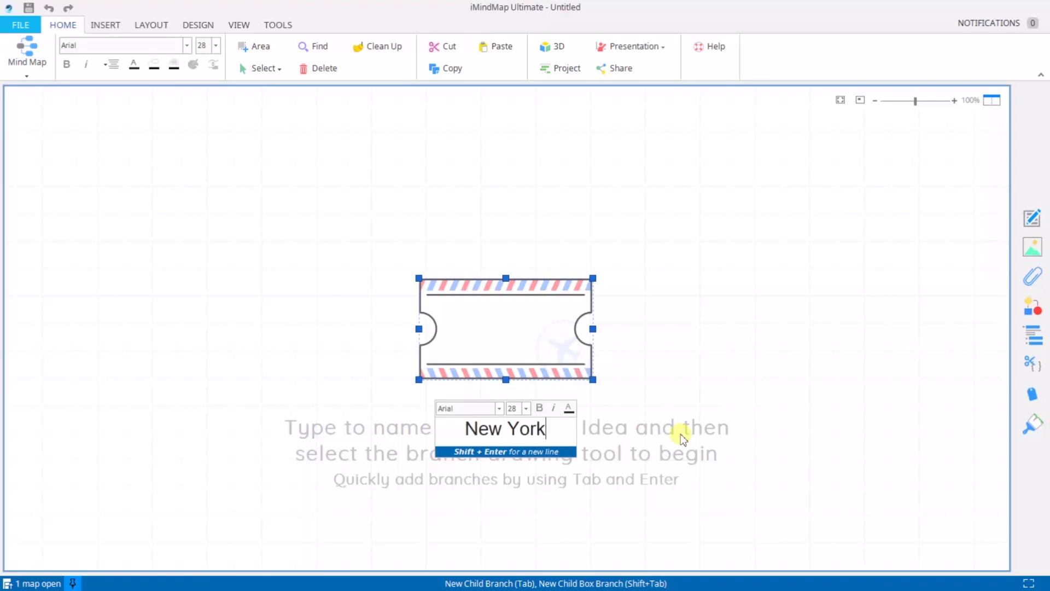
{"action": "type", "text": " Confere"}
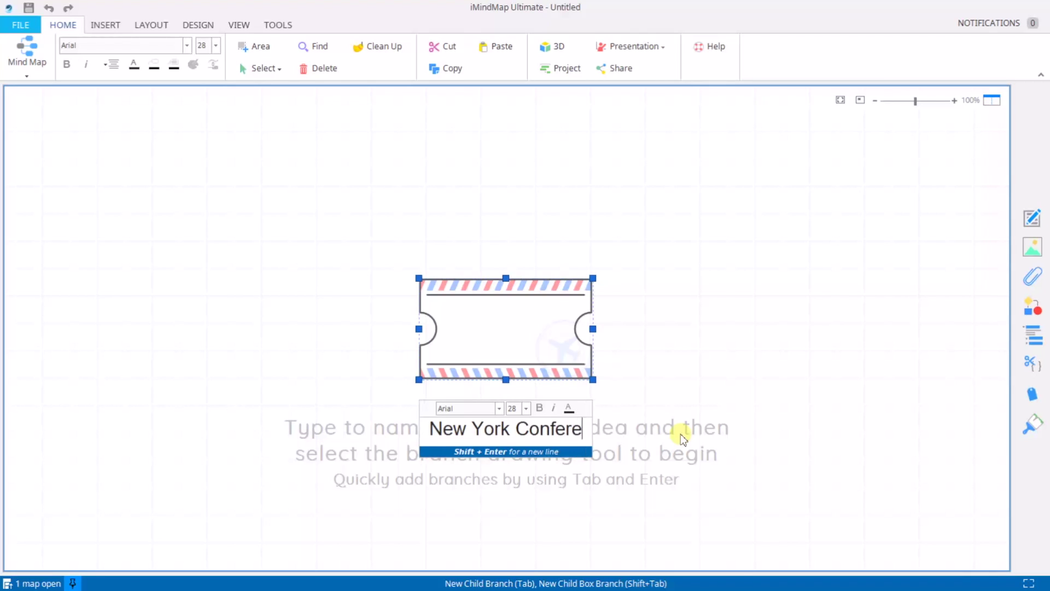
{"action": "type", "text": "nce"}
{"action": "key", "text": "shift+Return"}
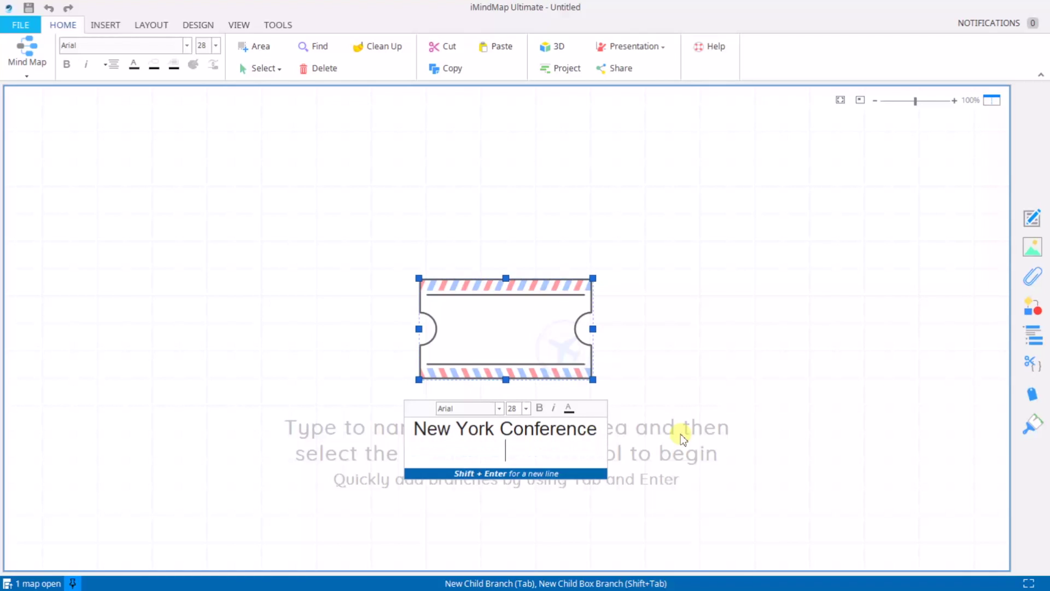
{"action": "type", "text": "2018"}
{"action": "key", "text": "Return"}
{"action": "mouse_move", "coordinate": [506, 327]}
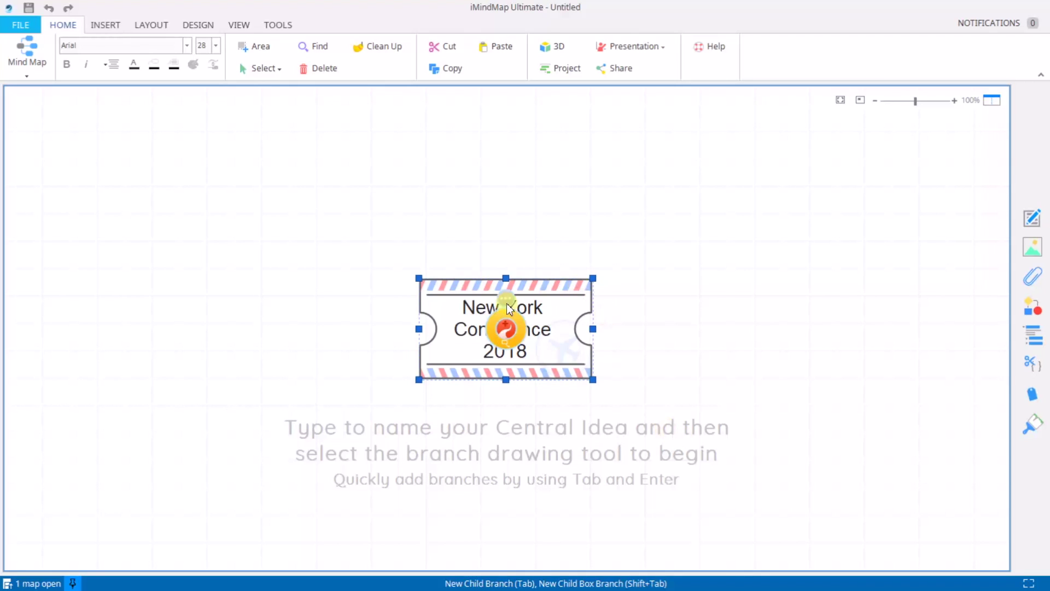
{"action": "left_click_drag", "start_coordinate": [477, 336], "coordinate": [463, 334]}
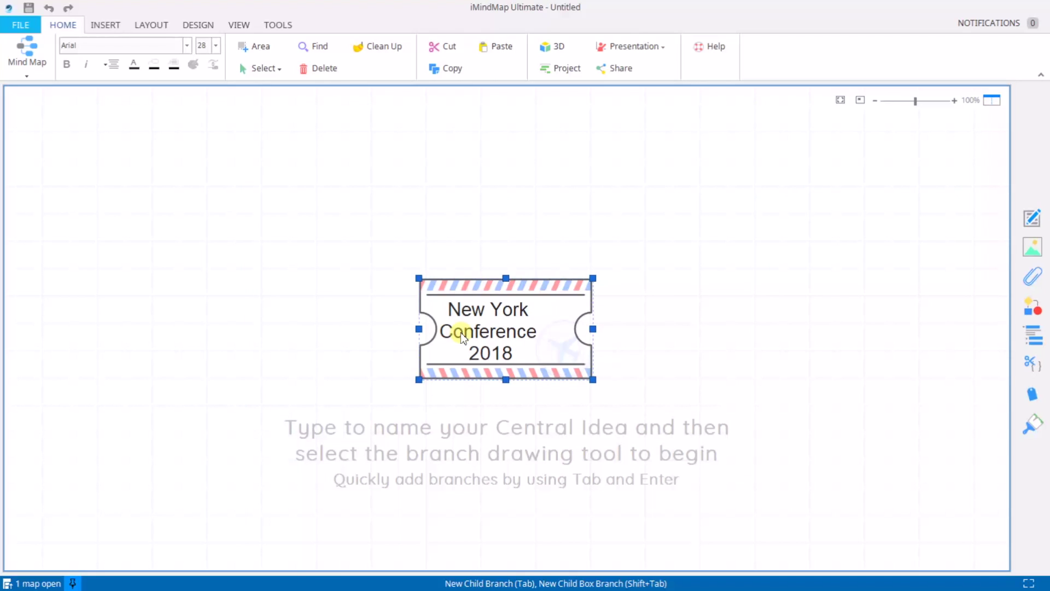
{"action": "mouse_move", "coordinate": [465, 340]}
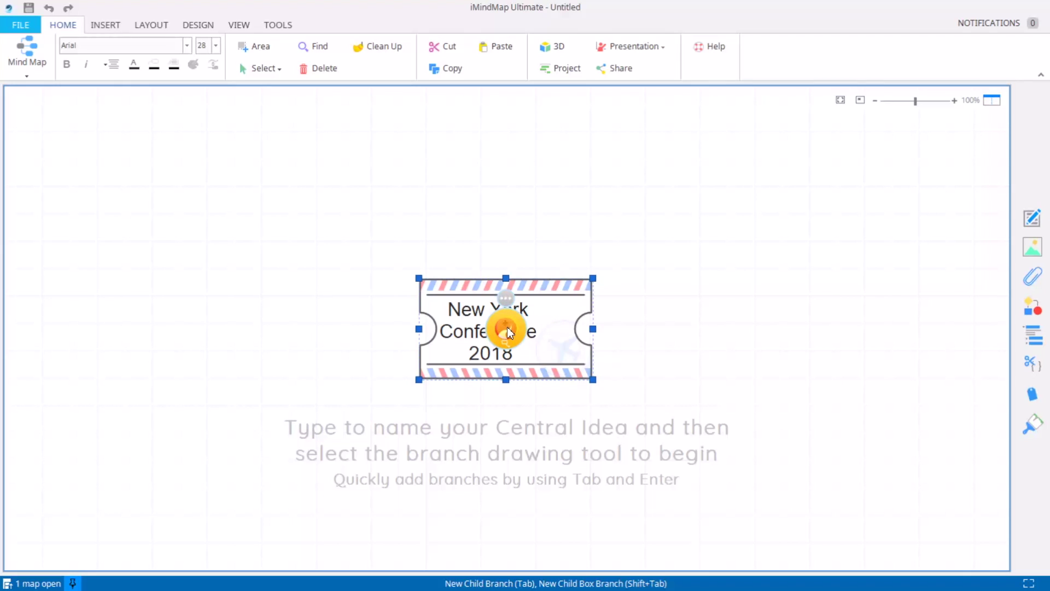
Draw a branch from the central idea toward the upper right labelled 'Location'.
{"action": "left_click_drag", "start_coordinate": [509, 332], "coordinate": [713, 221]}
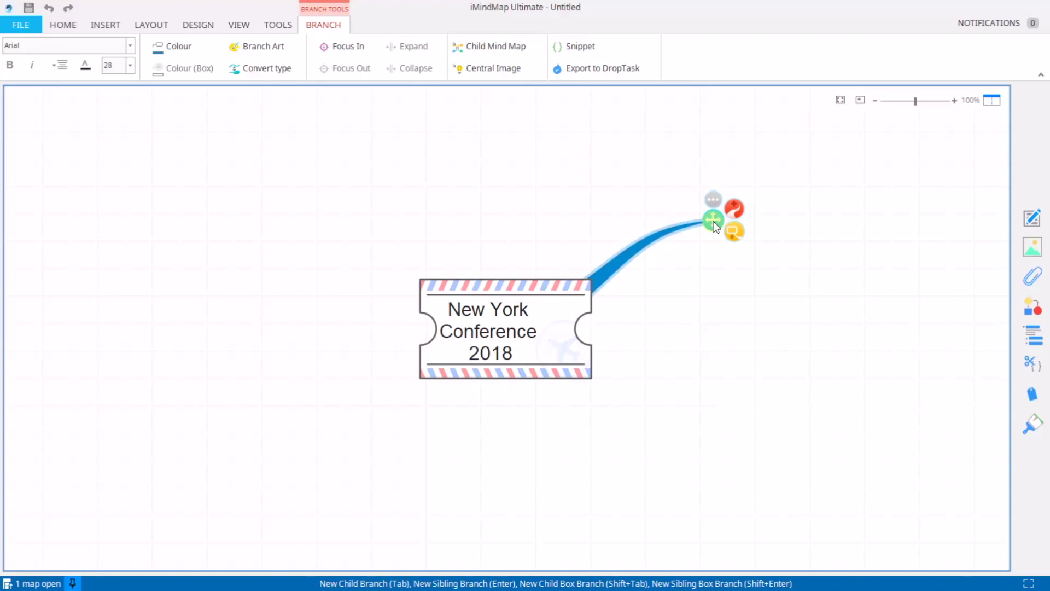
{"action": "type", "text": "Loca"}
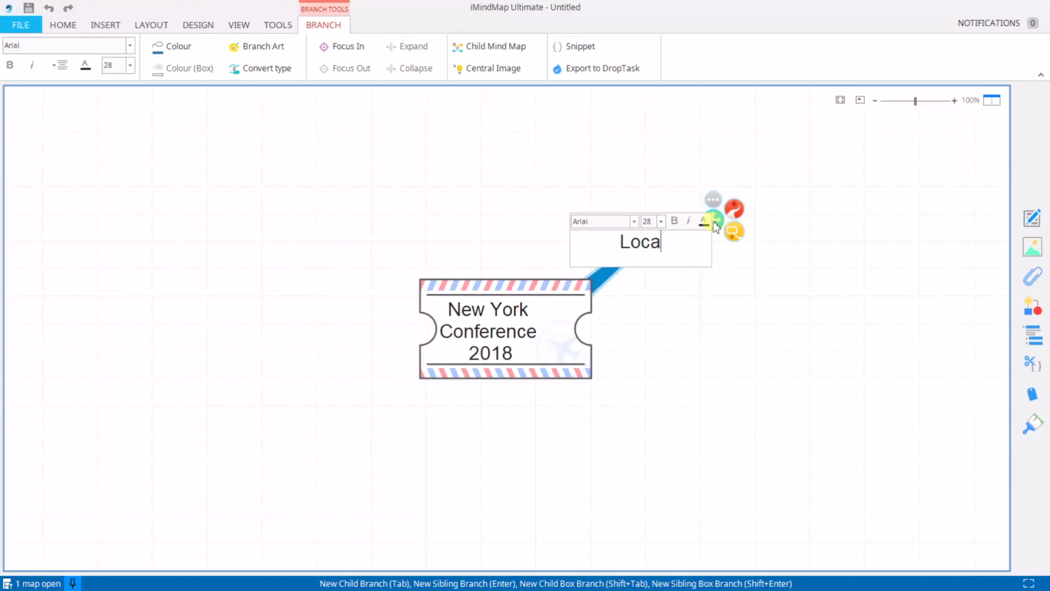
{"action": "type", "text": "tion"}
{"action": "key", "text": "Return"}
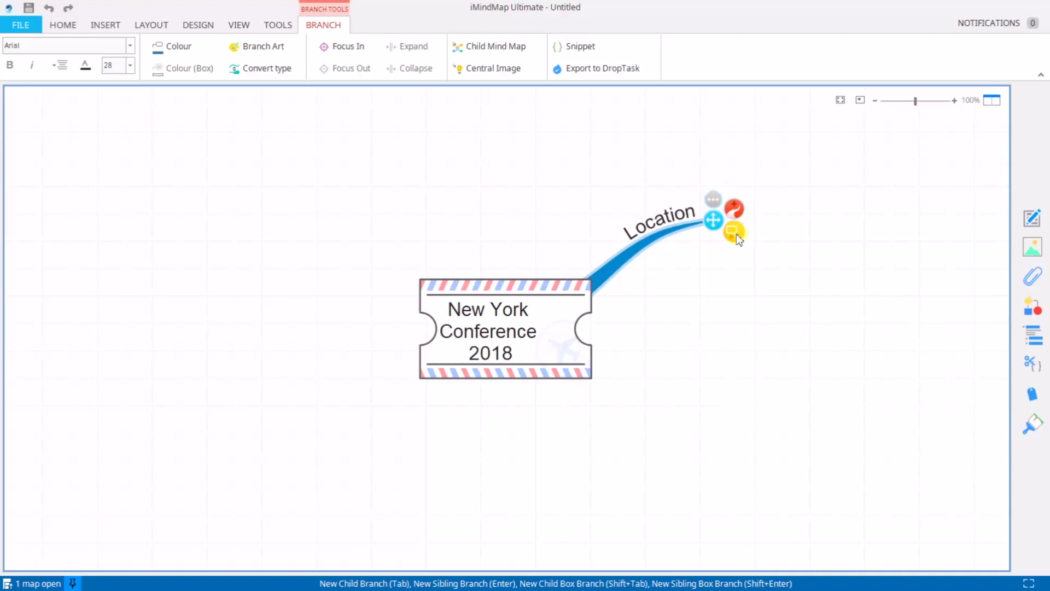
Add a box sub-branch to Location reading 'Grand Ave.', 'New York', 'USA' on three lines, lowered slightly.
{"action": "left_click_drag", "start_coordinate": [735, 234], "coordinate": [873, 153]}
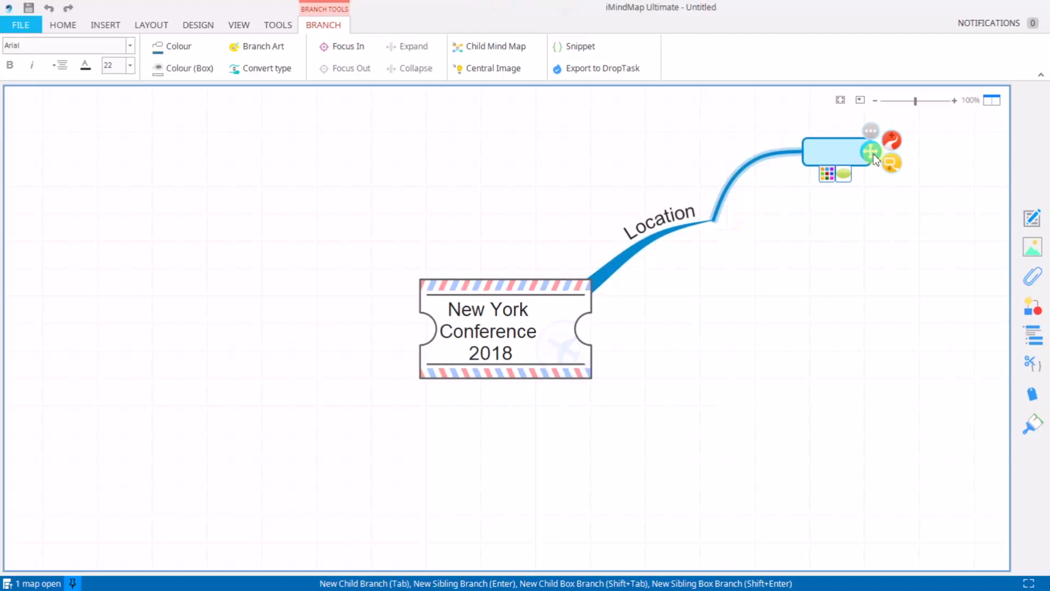
{"action": "left_click", "coordinate": [829, 155]}
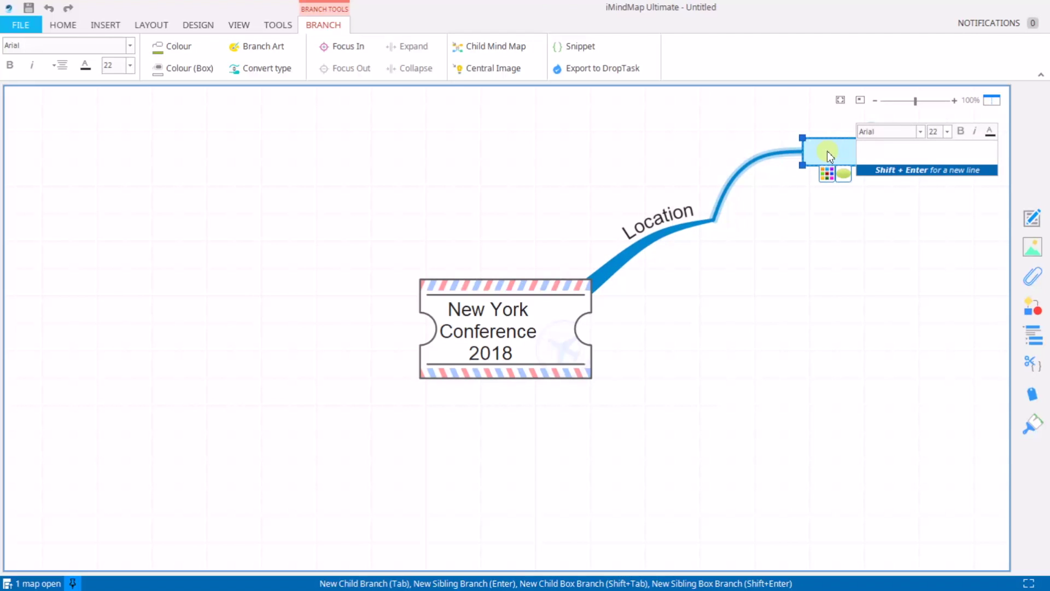
{"action": "type", "text": "Grand Ave."}
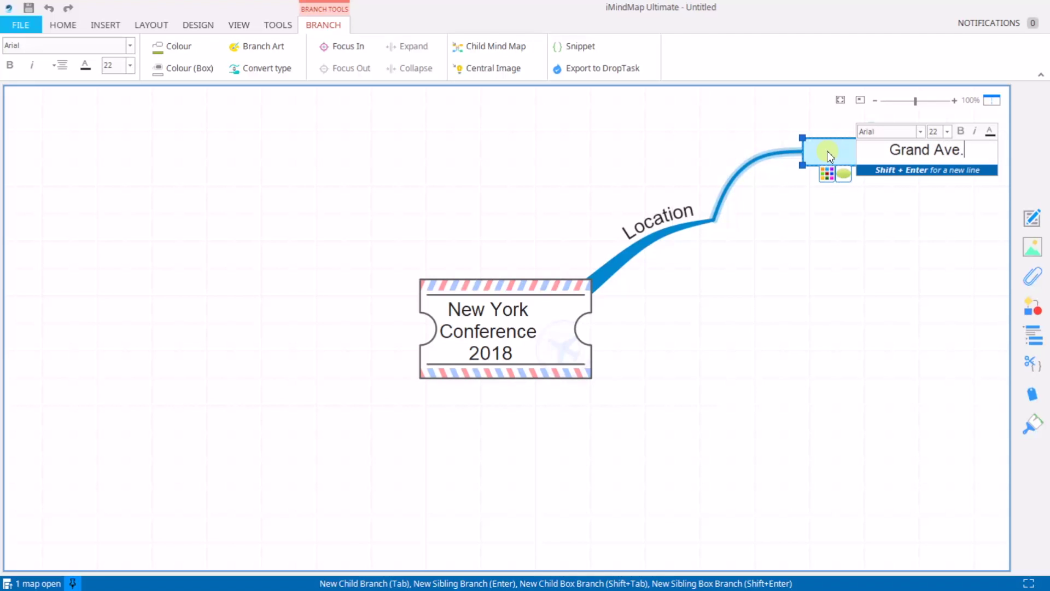
{"action": "key", "text": "shift+Return"}
{"action": "type", "text": "New York"}
{"action": "key", "text": "shift+Return"}
{"action": "type", "text": "USA"}
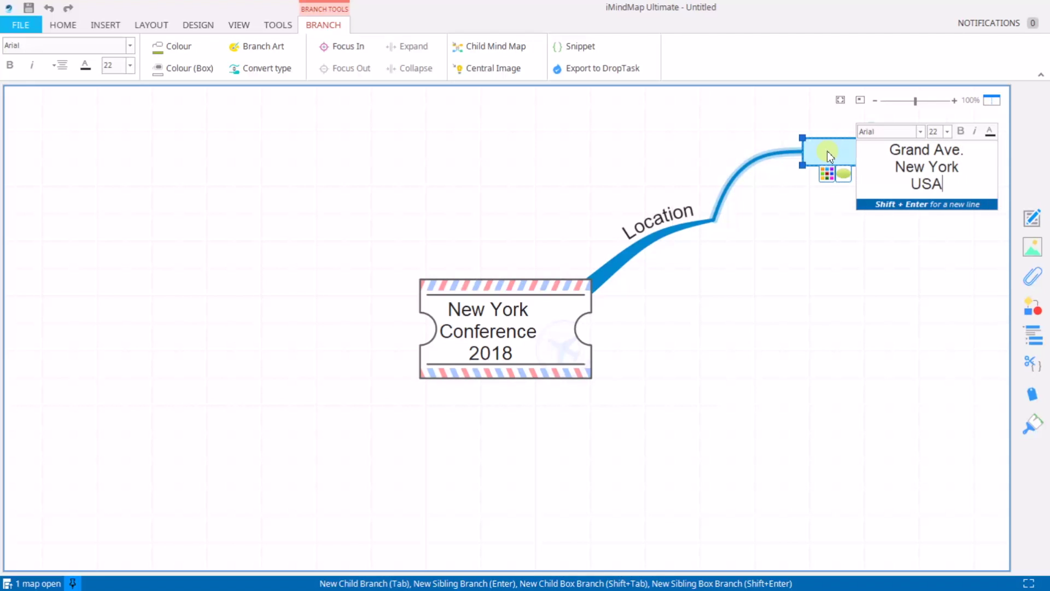
{"action": "key", "text": "Return"}
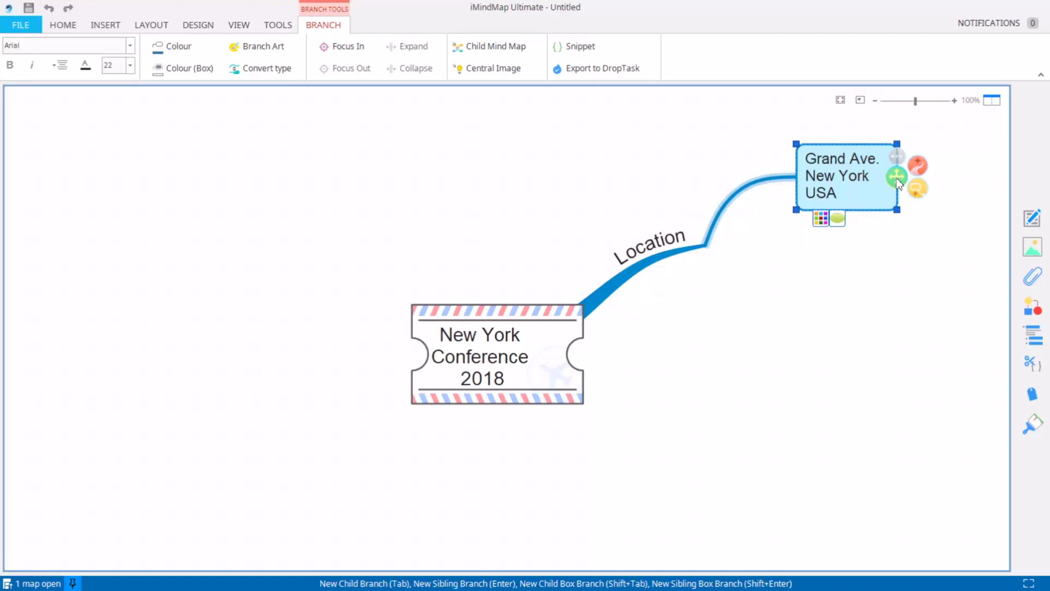
{"action": "left_click_drag", "start_coordinate": [897, 176], "coordinate": [938, 216]}
Draw a 'Transport' branch with 'Transfer' and 'Taxi' sub-branches.
{"action": "left_click_drag", "start_coordinate": [494, 353], "coordinate": [928, 336]}
{"action": "type", "text": "Transport"}
{"action": "key", "text": "Return"}
{"action": "type", "text": "Transfer"}
{"action": "key", "text": "Return"}
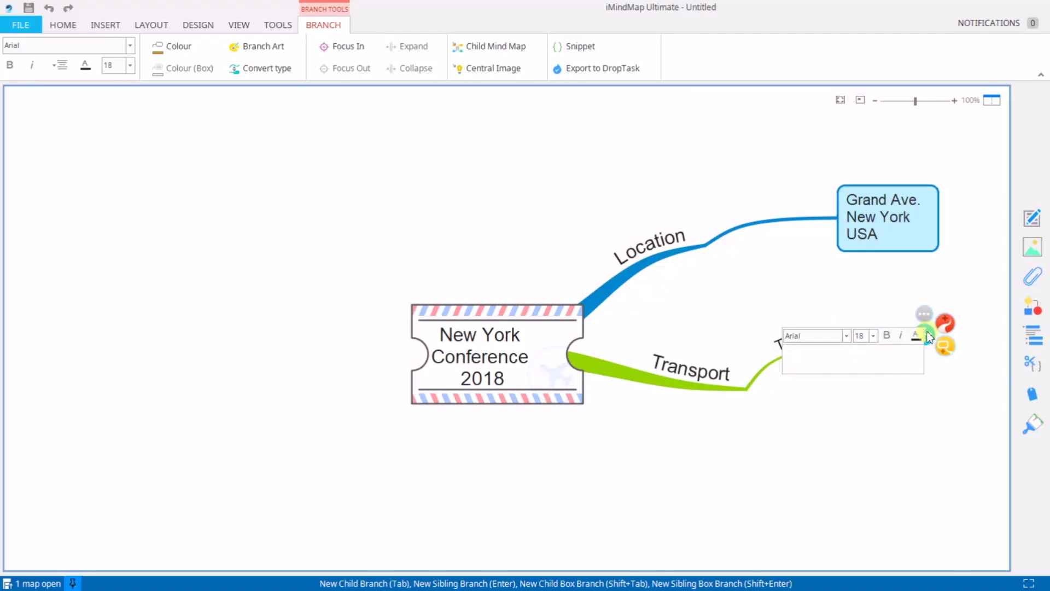
{"action": "type", "text": "Taxi"}
{"action": "key", "text": "Return"}
Add a 'Flight' sub-branch under Transport and start another branch from Flight.
{"action": "left_click_drag", "start_coordinate": [767, 377], "coordinate": [908, 365]}
{"action": "type", "text": "Flight"}
{"action": "key", "text": "Return"}
{"action": "left_click_drag", "start_coordinate": [907, 365], "coordinate": [907, 365]}
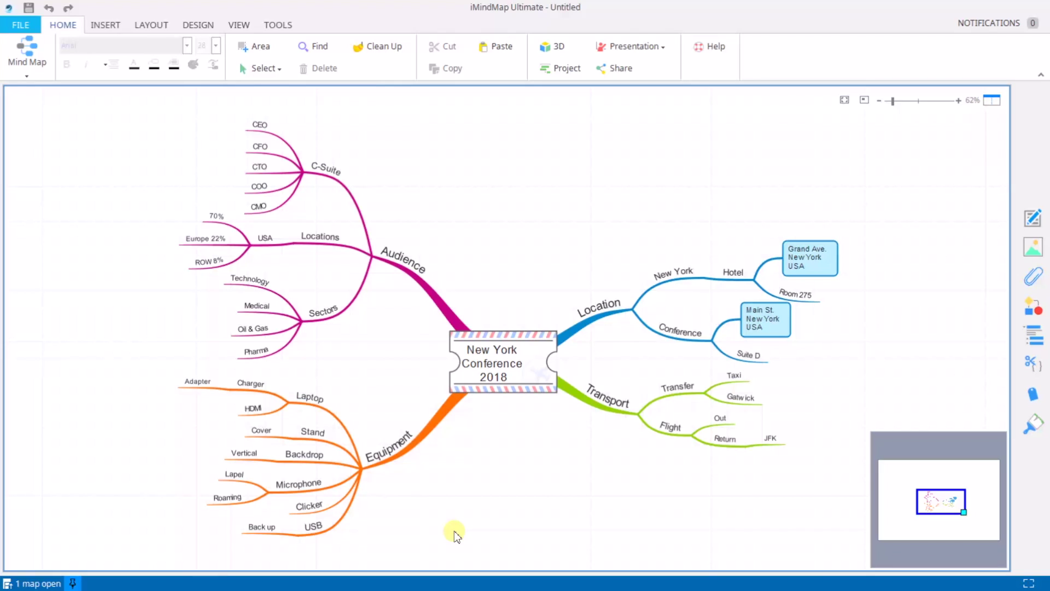
Turn the Audience branch into a box branch, then convert it back to a regular curved branch.
{"action": "left_click", "coordinate": [412, 277]}
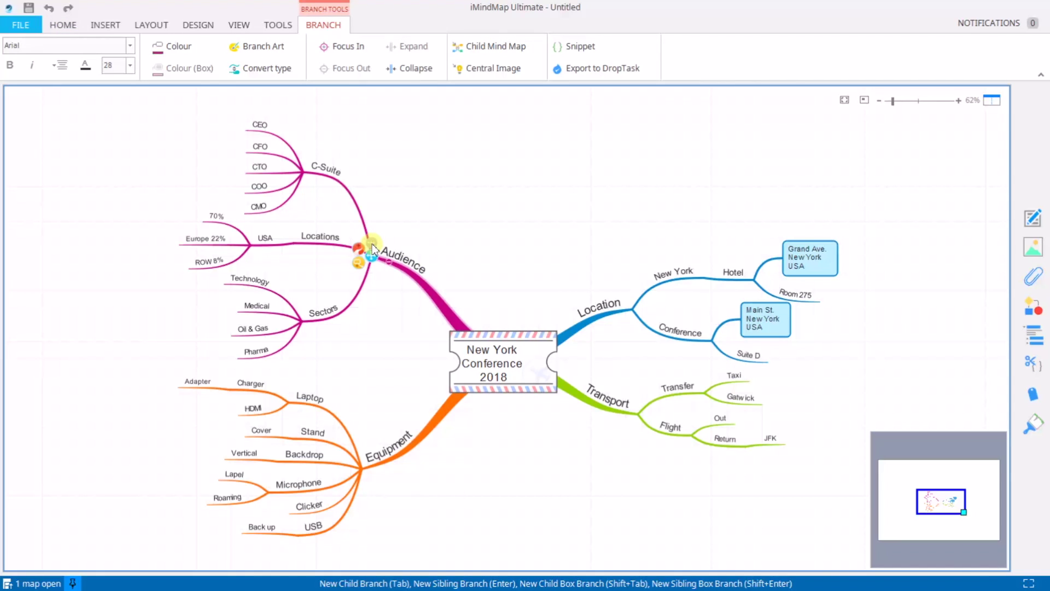
{"action": "mouse_move", "coordinate": [372, 249]}
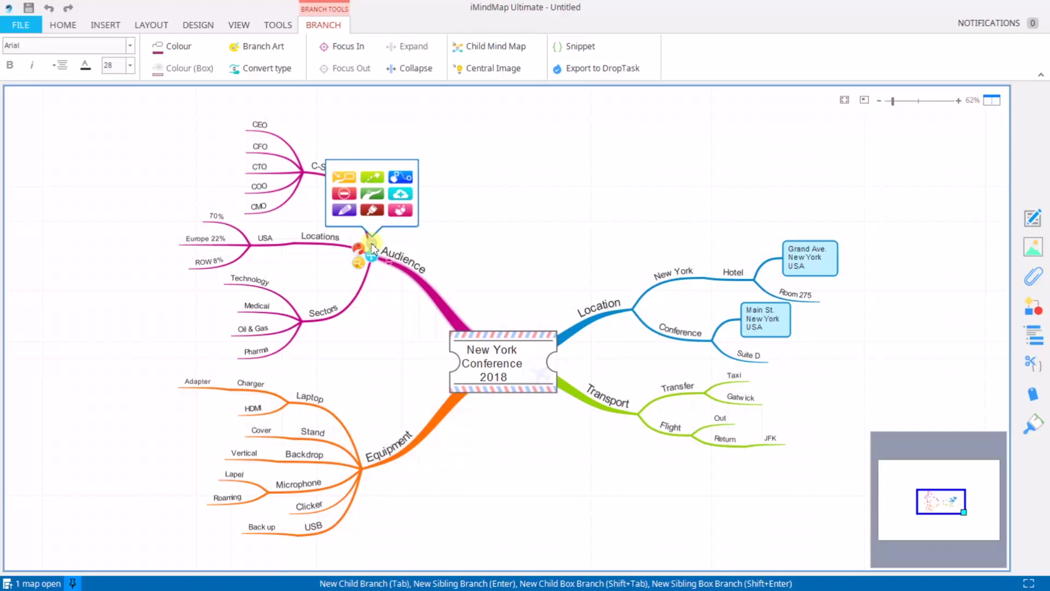
{"action": "left_click", "coordinate": [341, 181]}
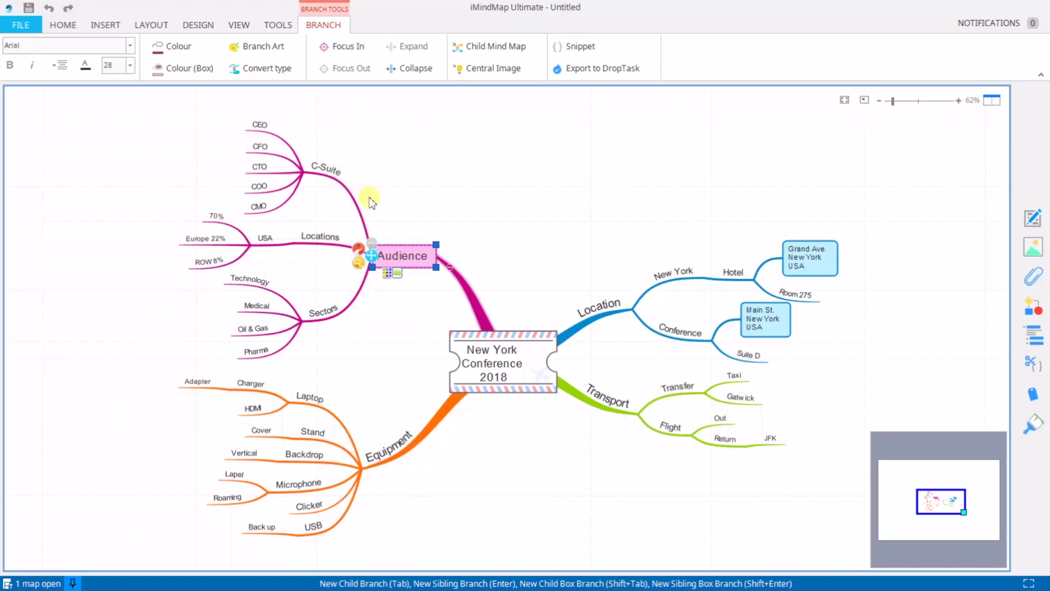
{"action": "left_click", "coordinate": [381, 236]}
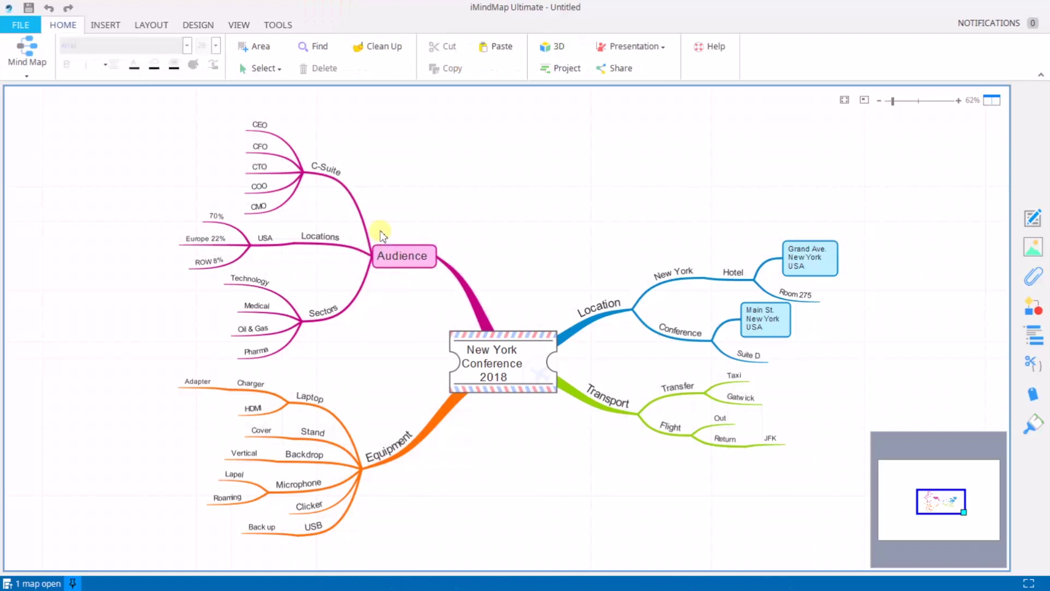
{"action": "left_click", "coordinate": [388, 260]}
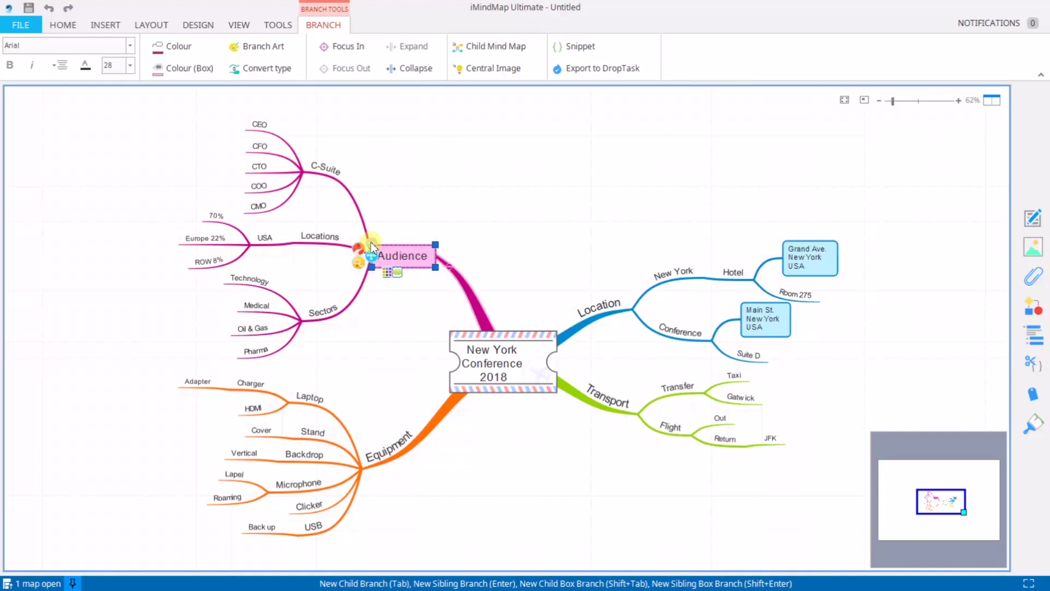
{"action": "left_click", "coordinate": [369, 247]}
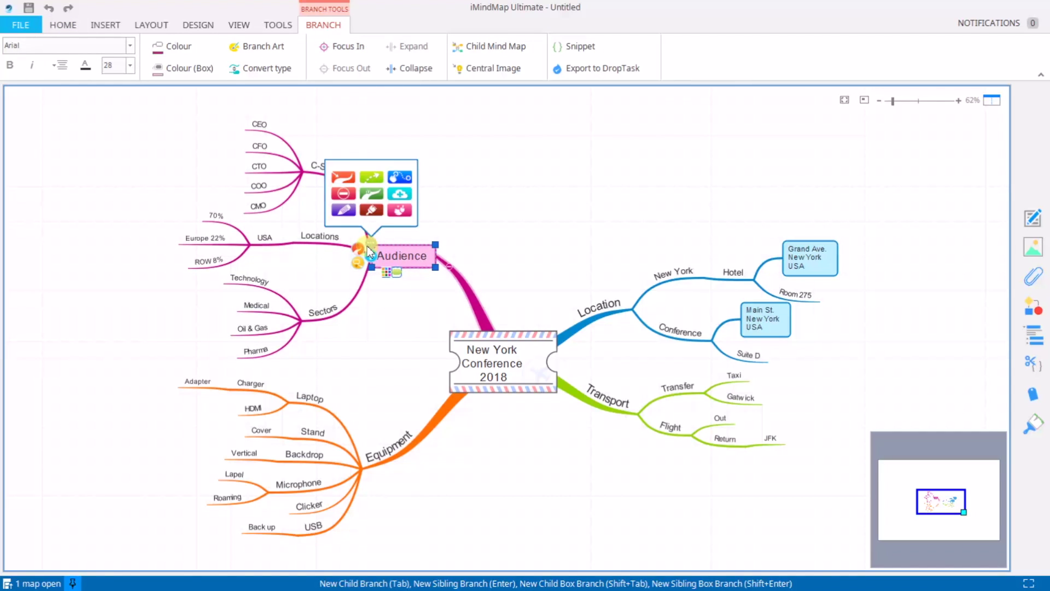
{"action": "left_click", "coordinate": [339, 181]}
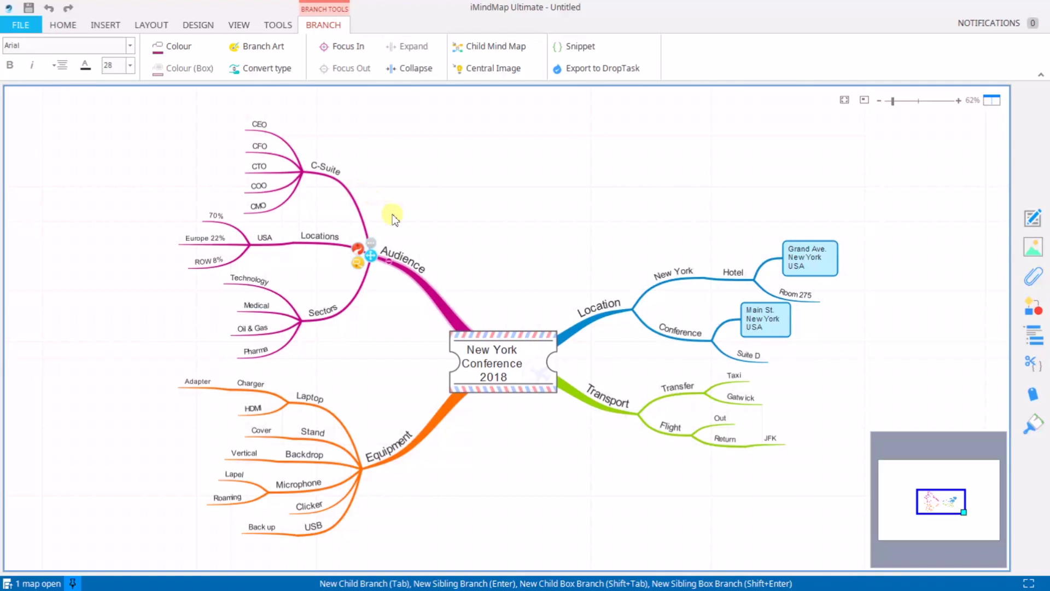
{"action": "left_click", "coordinate": [372, 245]}
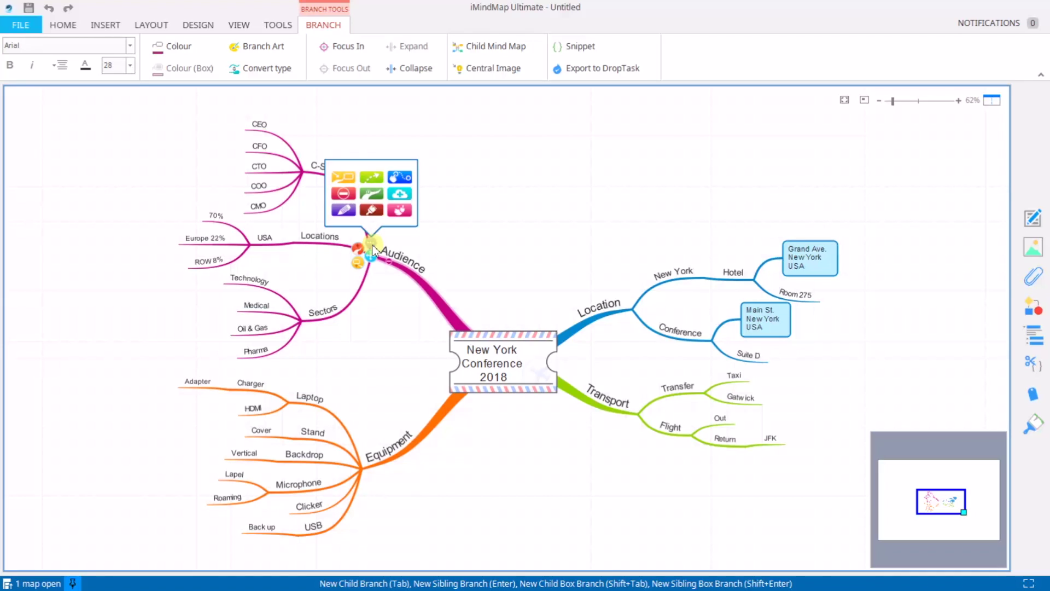
{"action": "left_click", "coordinate": [372, 176]}
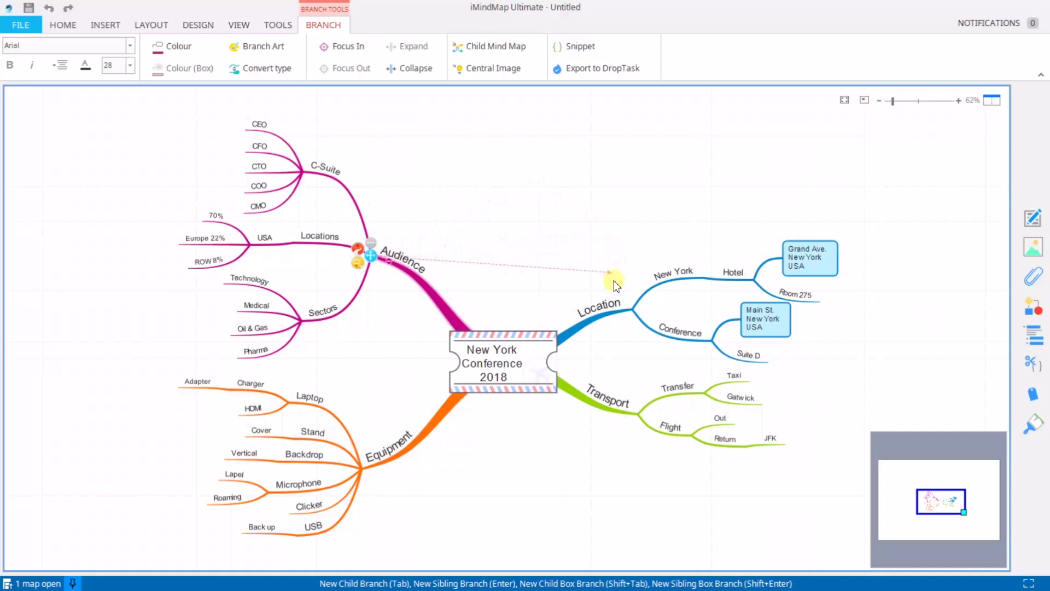
{"action": "left_click", "coordinate": [600, 326]}
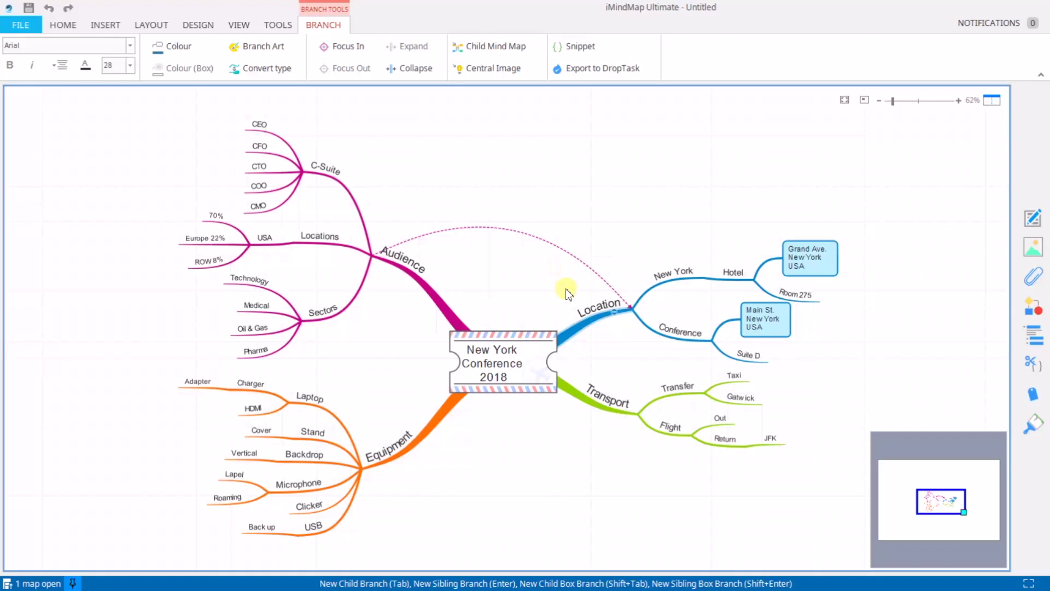
{"action": "left_click", "coordinate": [549, 244]}
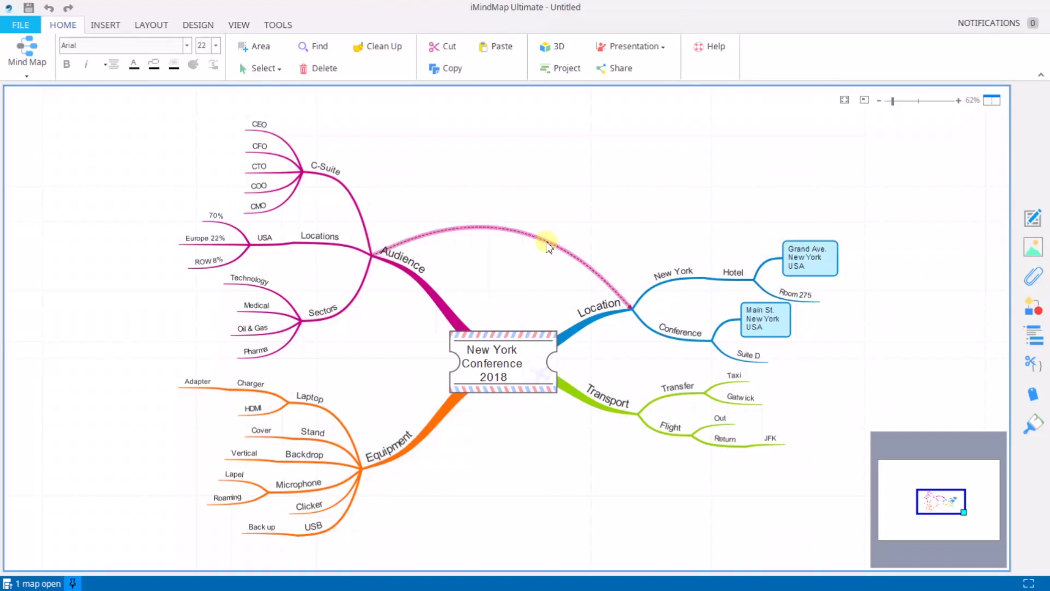
{"action": "key", "text": "Delete"}
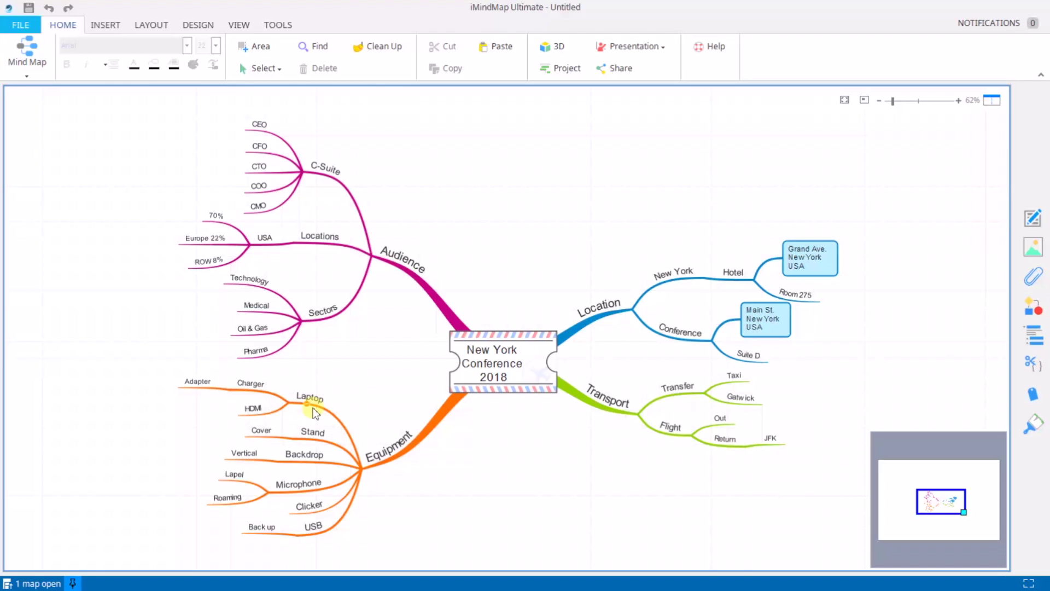
{"action": "left_click", "coordinate": [289, 391]}
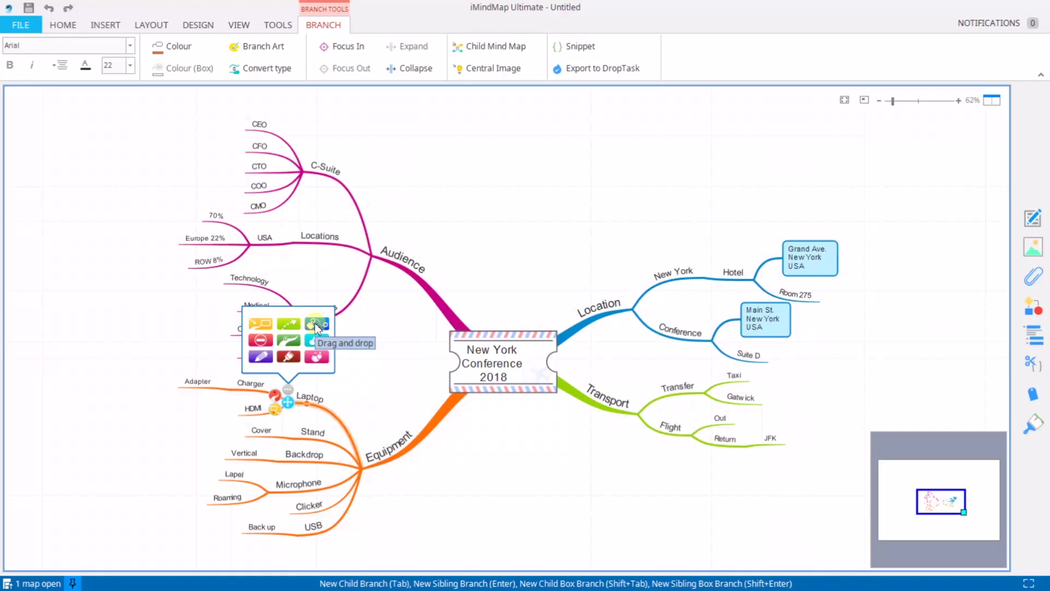
{"action": "left_click", "coordinate": [316, 327]}
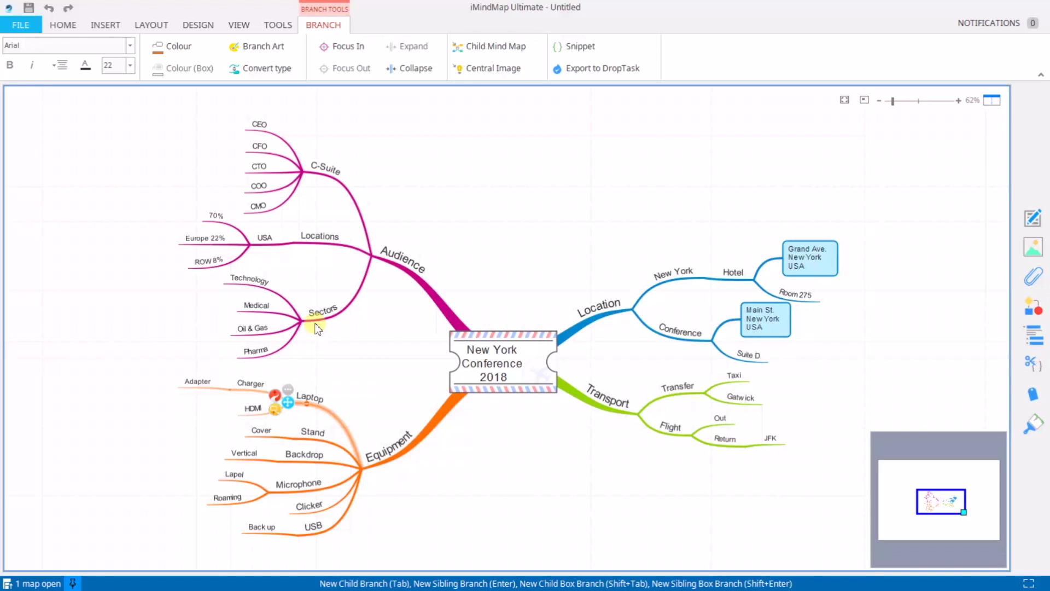
{"action": "mouse_move", "coordinate": [317, 327]}
{"action": "left_mouse_down"}
{"action": "mouse_move", "coordinate": [388, 344]}
{"action": "mouse_move", "coordinate": [596, 287]}
{"action": "mouse_move", "coordinate": [643, 306]}
{"action": "mouse_move", "coordinate": [634, 318]}
{"action": "mouse_move", "coordinate": [601, 320]}
{"action": "left_mouse_up"}
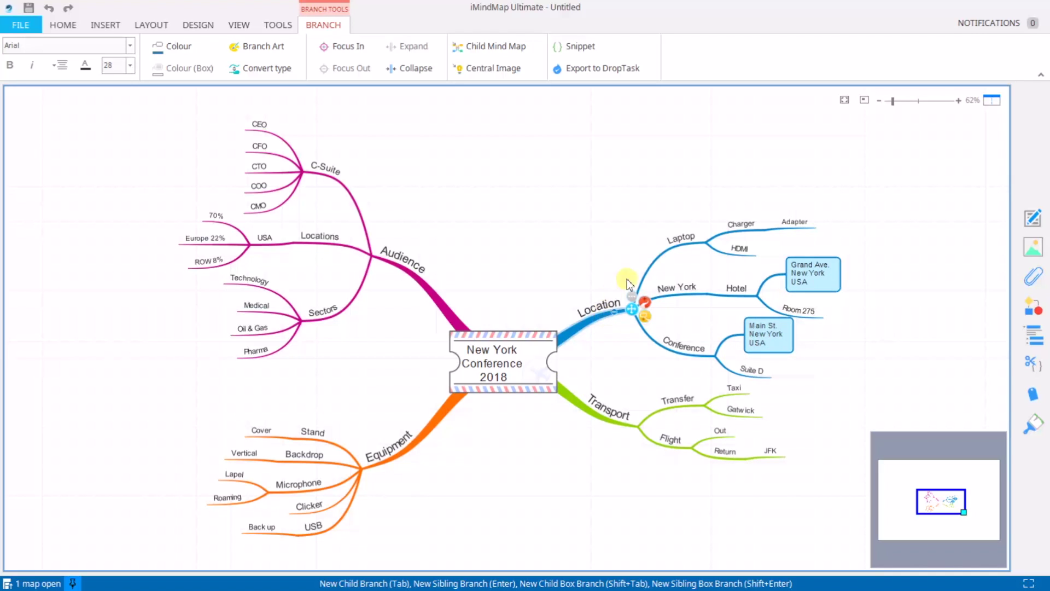
{"action": "left_click", "coordinate": [677, 248]}
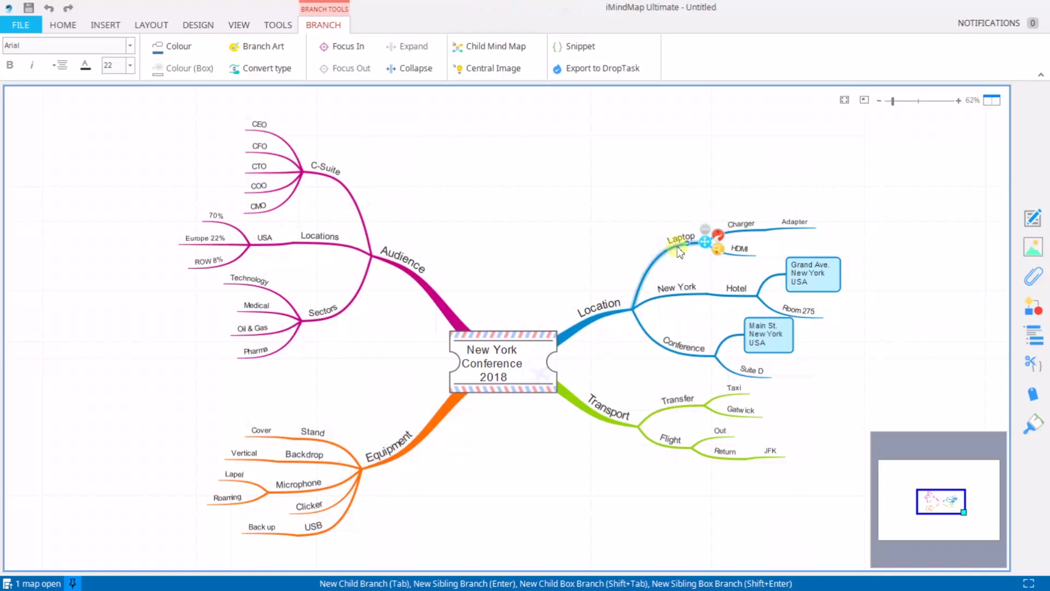
{"action": "left_click", "coordinate": [705, 229]}
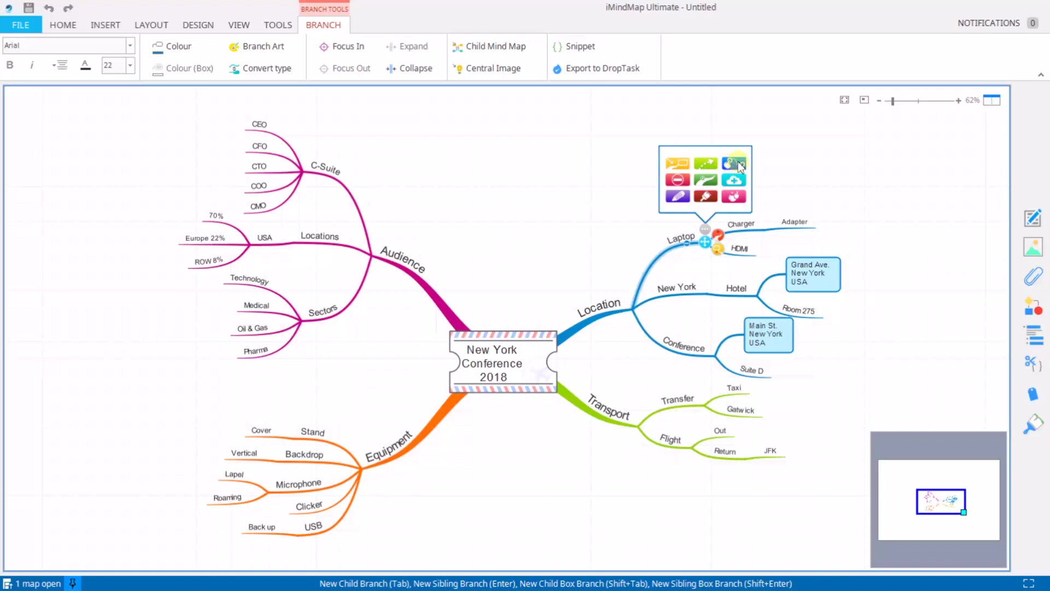
{"action": "left_click", "coordinate": [738, 163]}
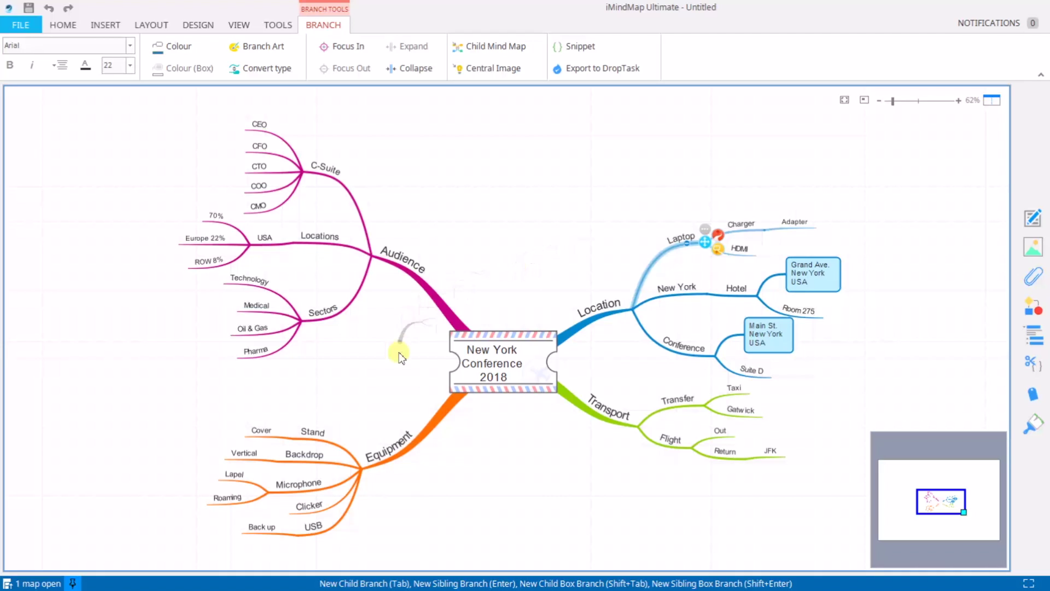
{"action": "left_click_drag", "start_coordinate": [417, 437], "coordinate": [417, 437]}
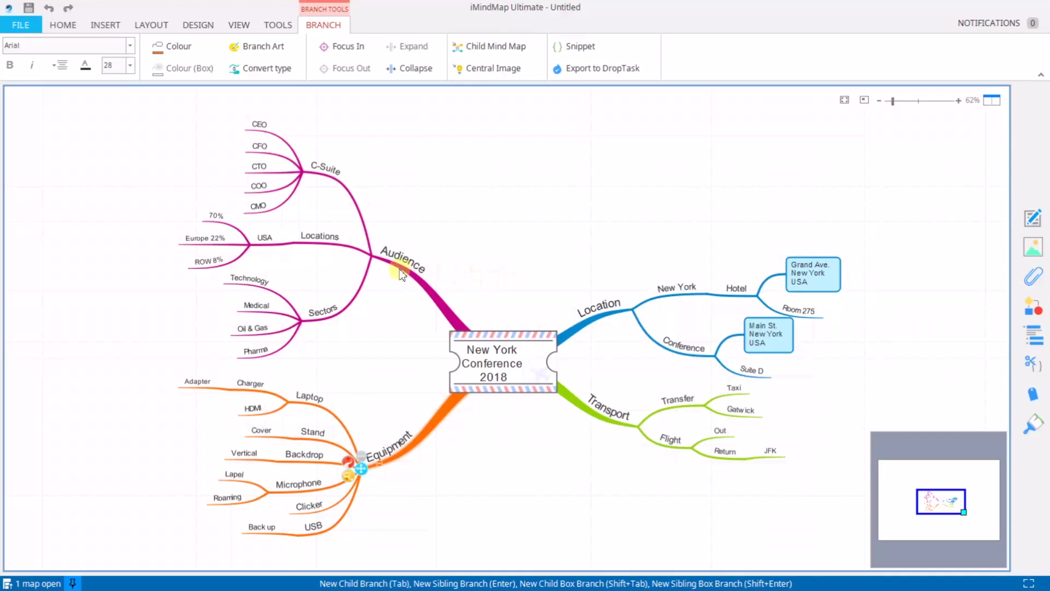
{"action": "left_click", "coordinate": [374, 253]}
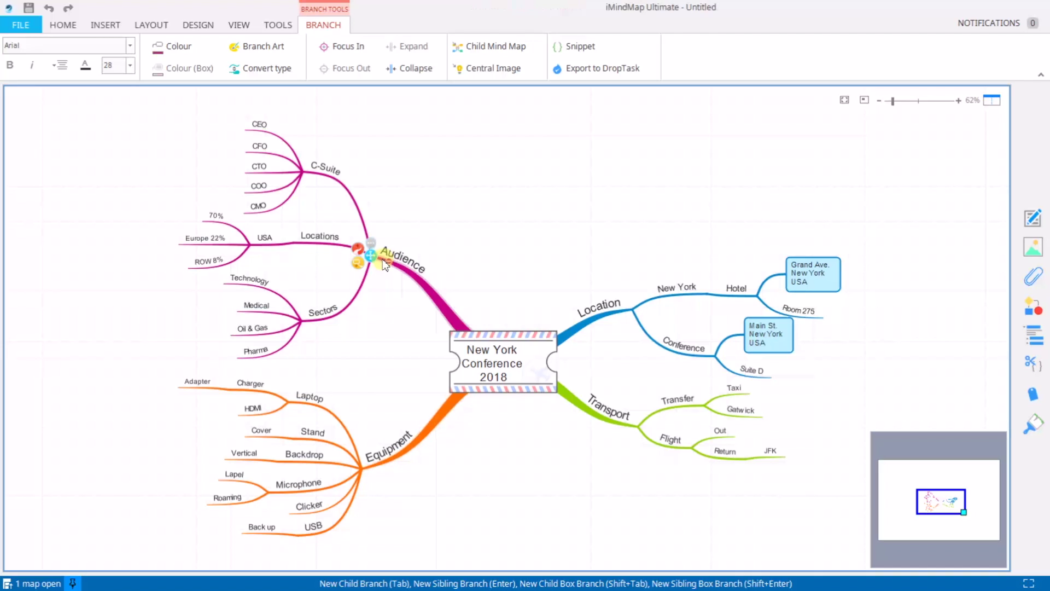
{"action": "mouse_move", "coordinate": [373, 246]}
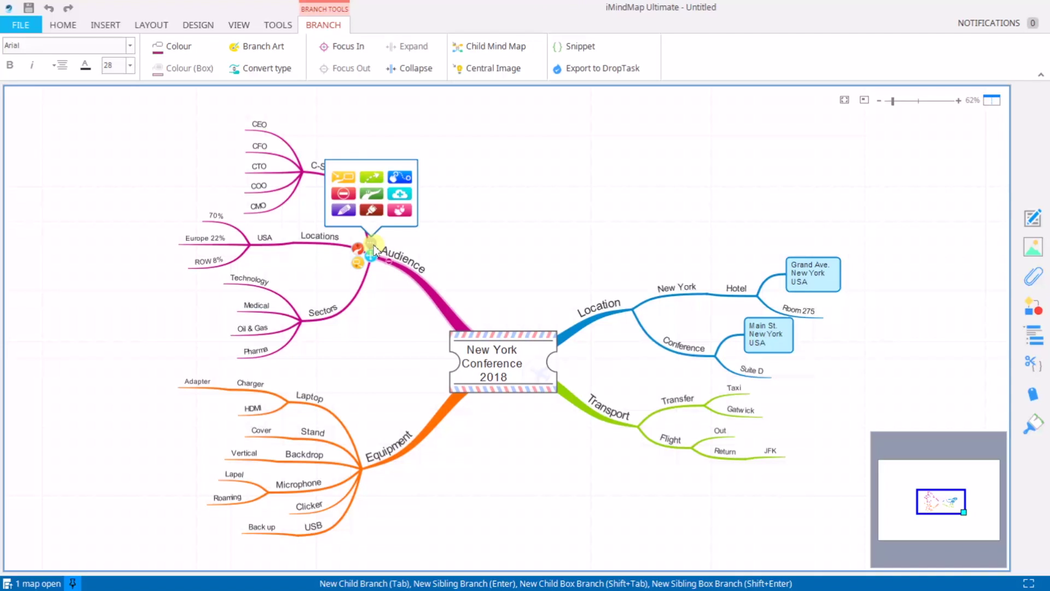
{"action": "left_click", "coordinate": [343, 198]}
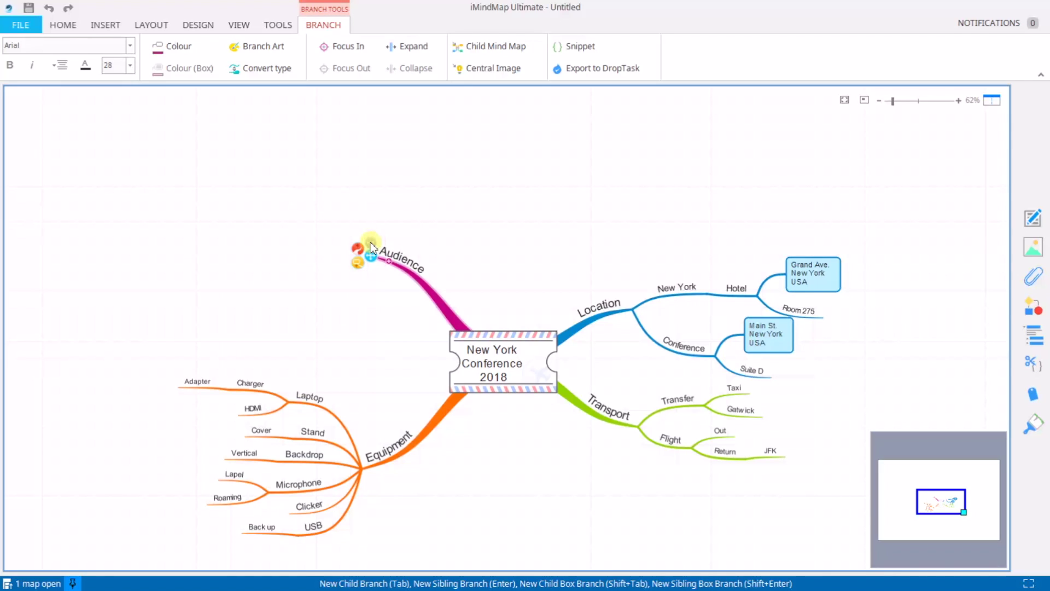
{"action": "mouse_move", "coordinate": [372, 247]}
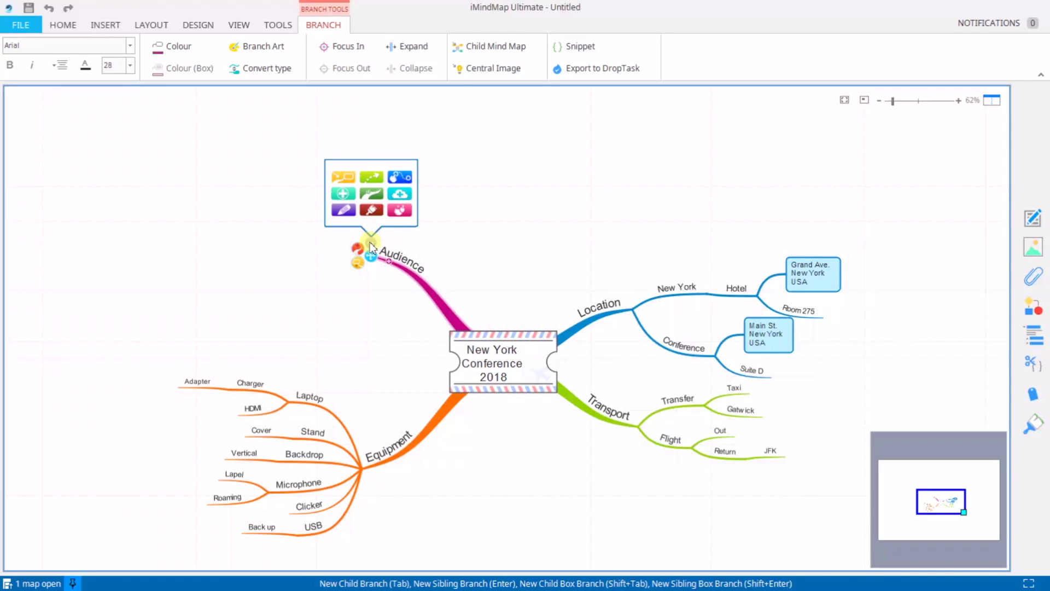
{"action": "left_click", "coordinate": [343, 200]}
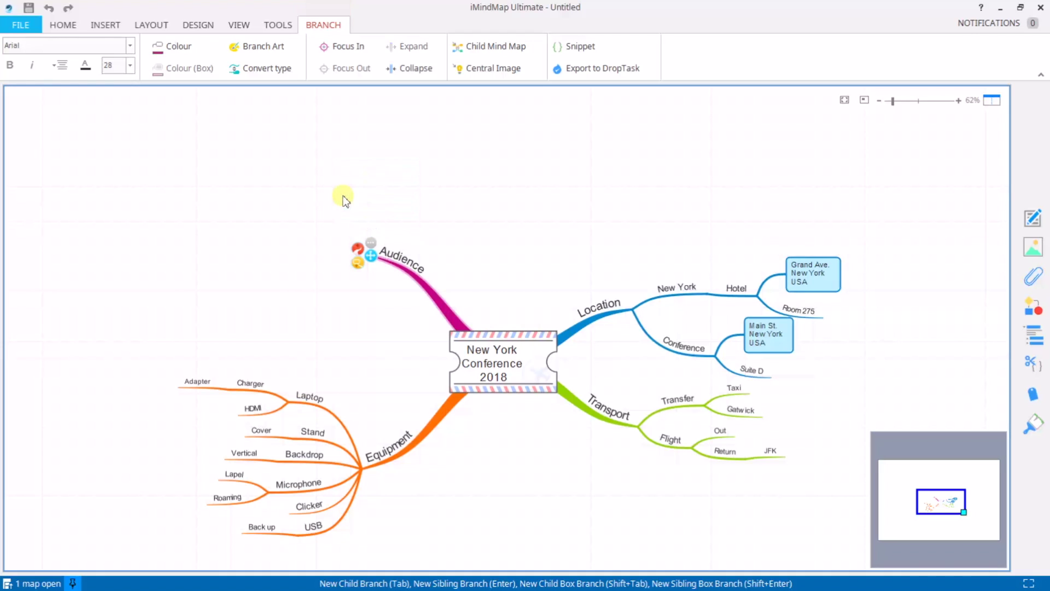
{"action": "left_click", "coordinate": [390, 267]}
{"action": "left_click", "coordinate": [391, 267]}
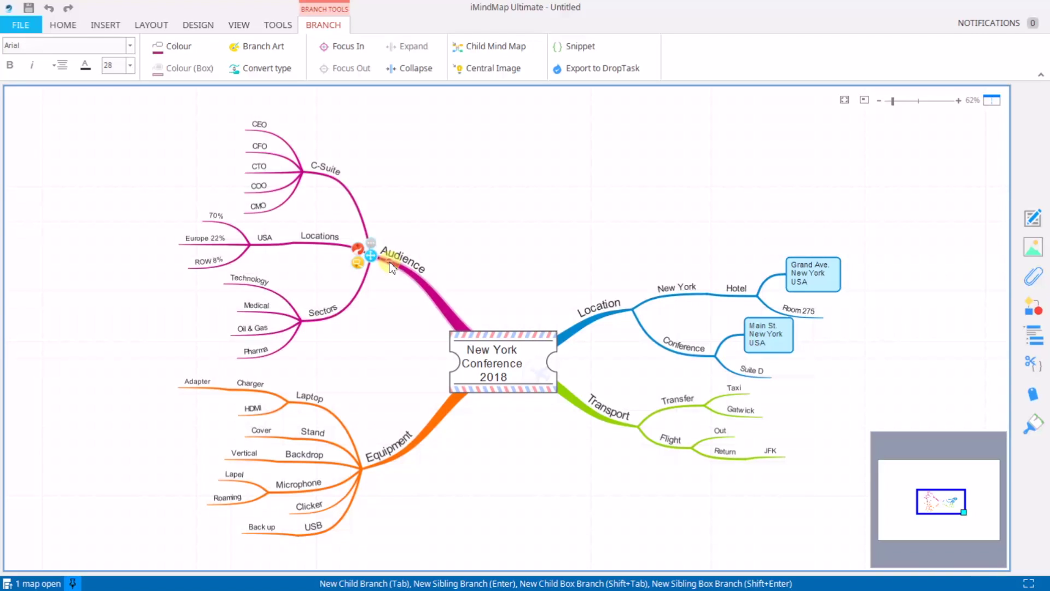
{"action": "left_click", "coordinate": [391, 267]}
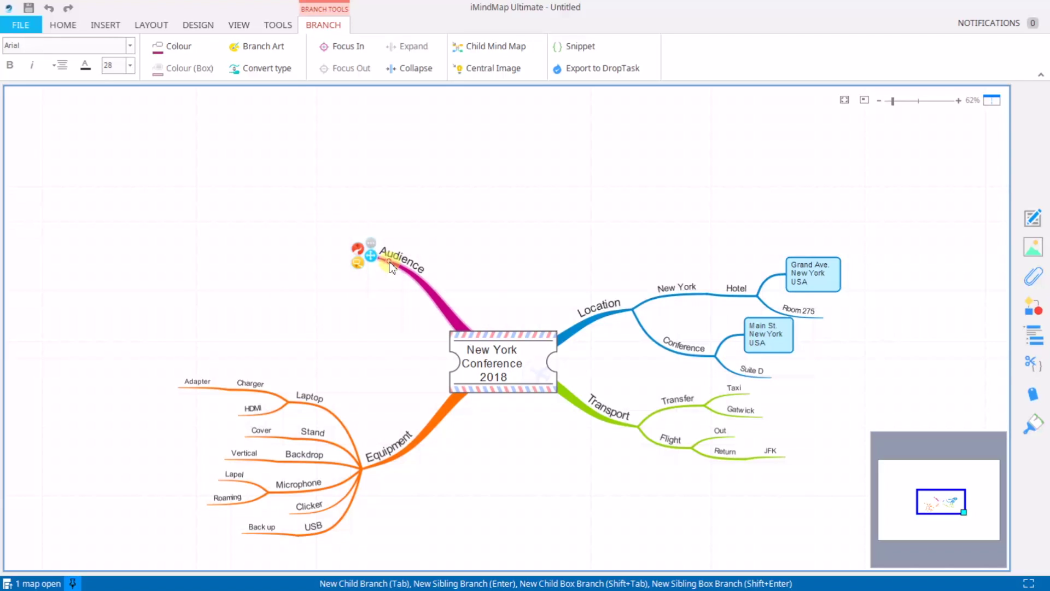
{"action": "left_click", "coordinate": [390, 267]}
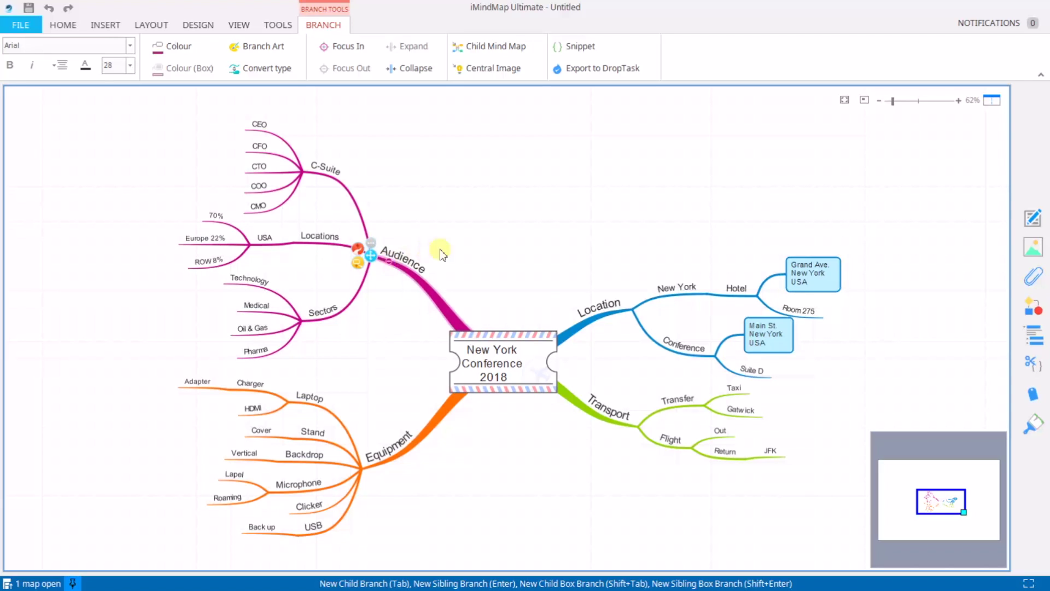
Insert a new empty branch before Laptop and tidy the layout so the Equipment branch fits.
{"action": "left_click", "coordinate": [305, 407]}
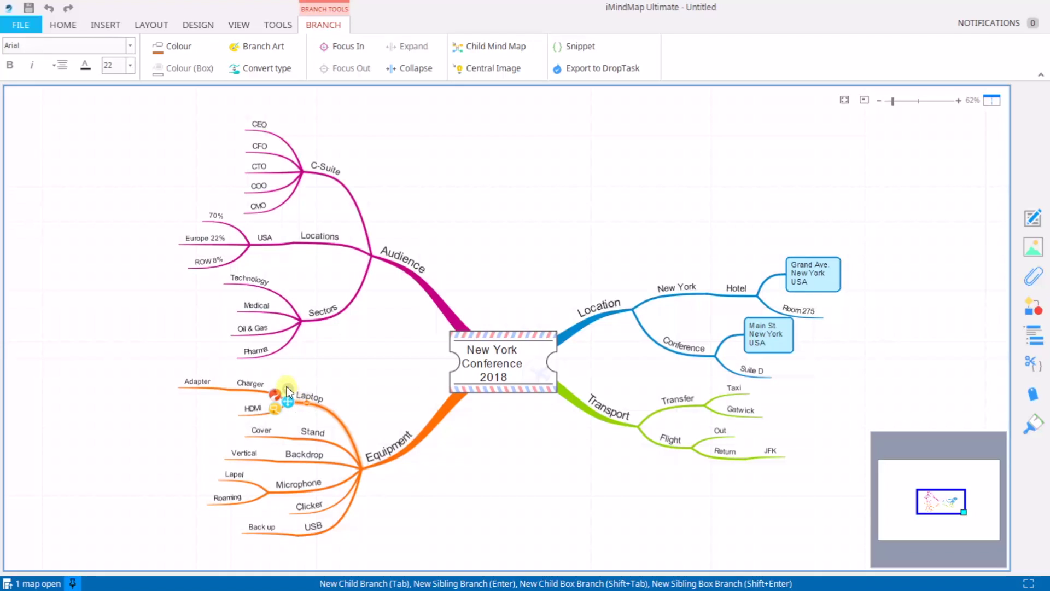
{"action": "left_click", "coordinate": [288, 388]}
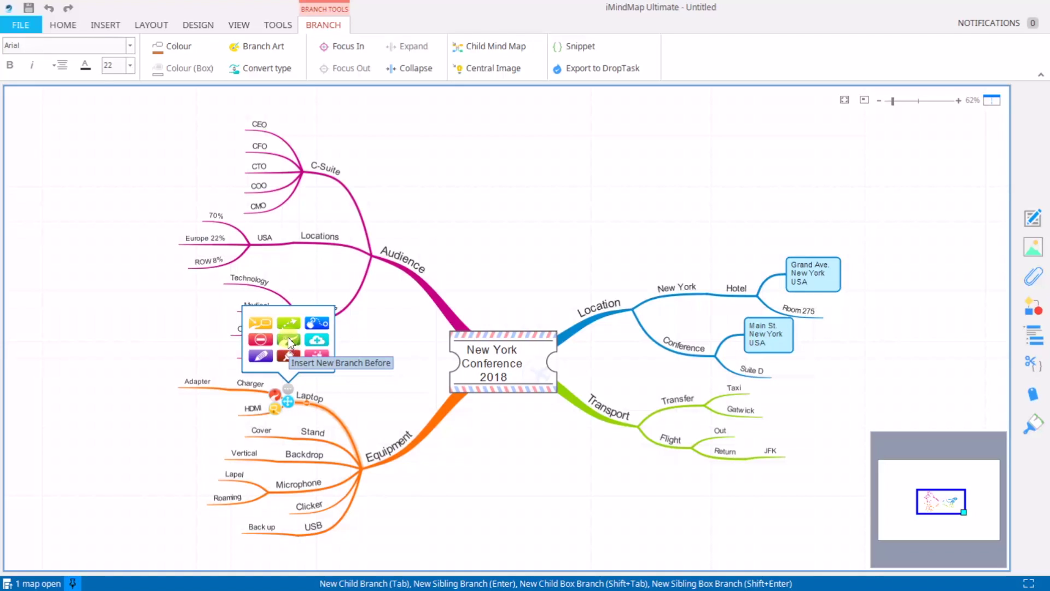
{"action": "left_click", "coordinate": [288, 340]}
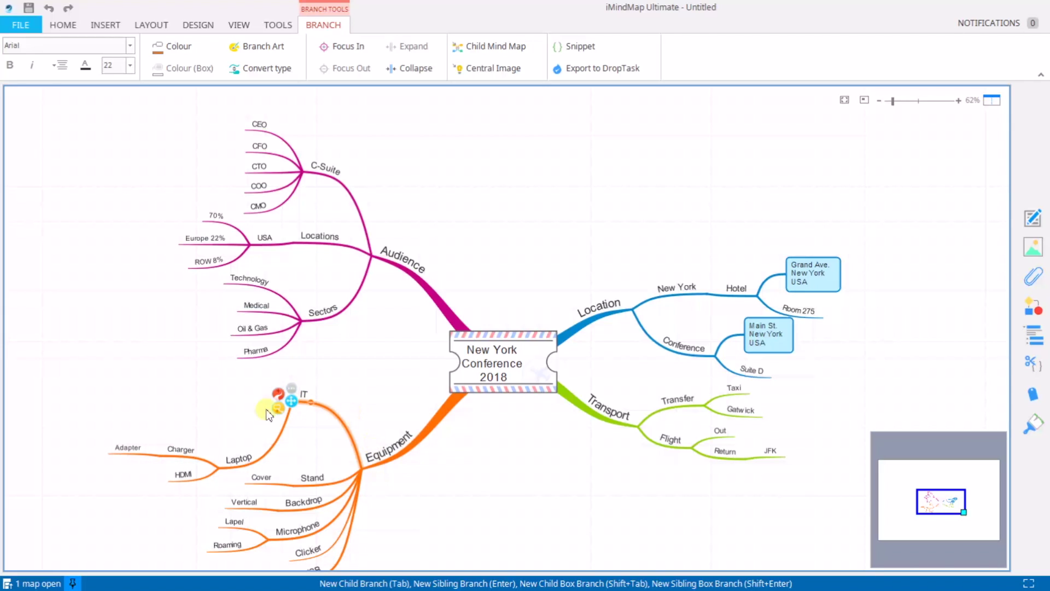
{"action": "mouse_move", "coordinate": [290, 388]}
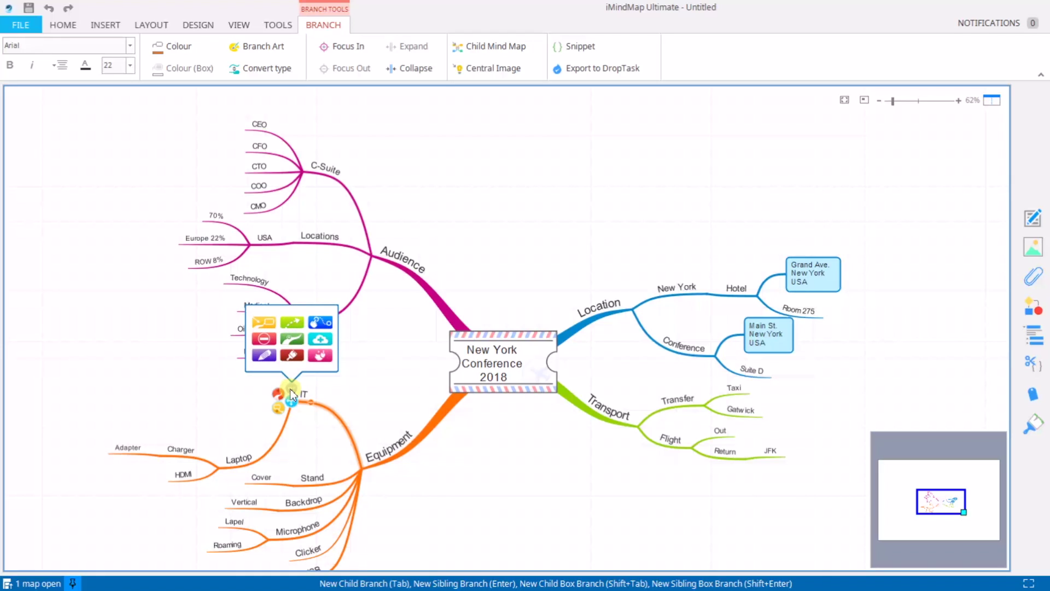
{"action": "left_click", "coordinate": [321, 357]}
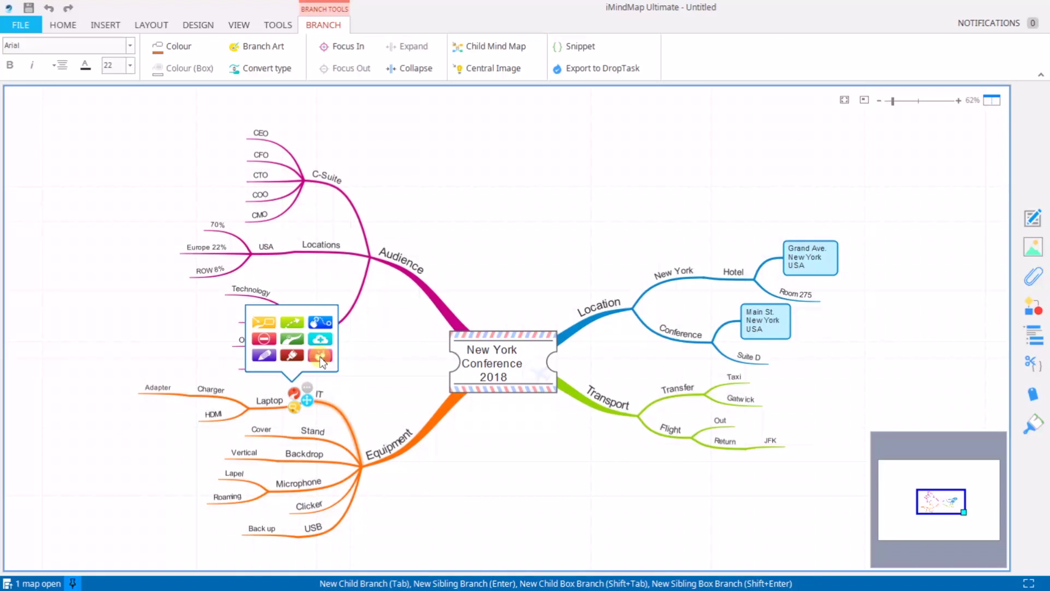
{"action": "left_click", "coordinate": [401, 403]}
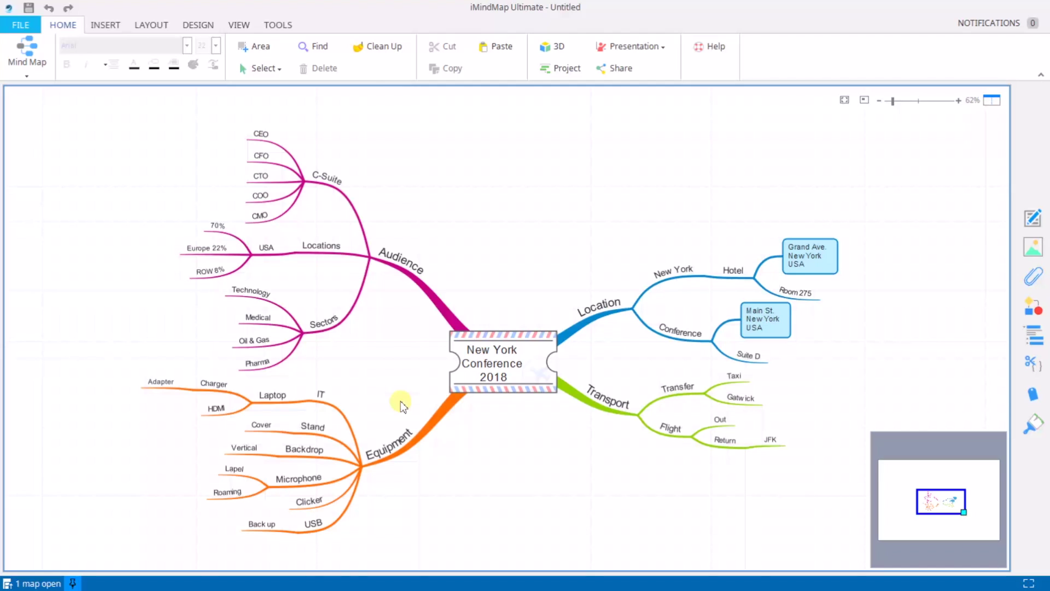
{"action": "left_click", "coordinate": [315, 186]}
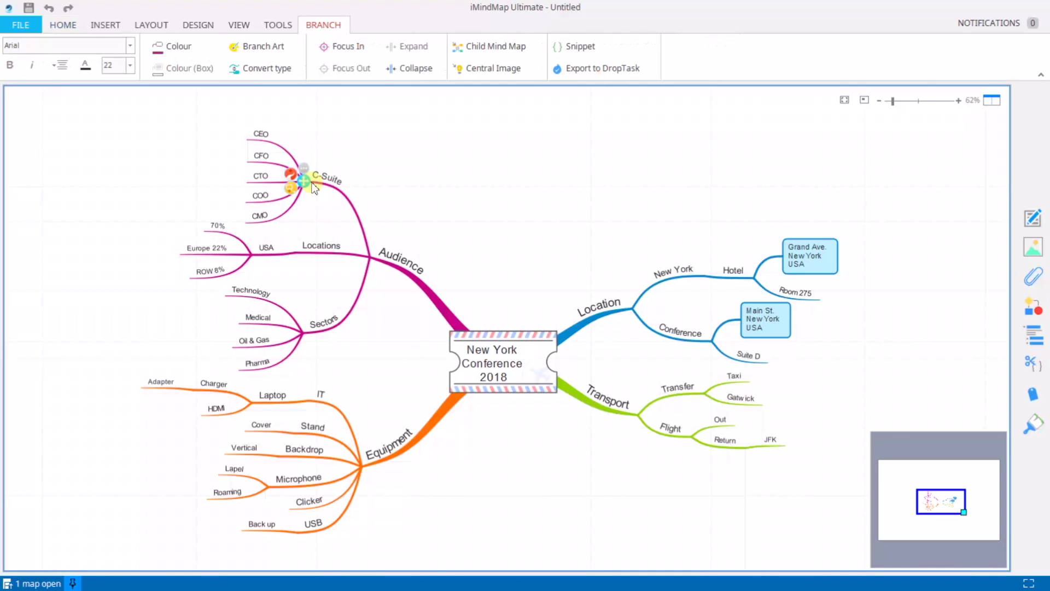
{"action": "left_click", "coordinate": [305, 171]}
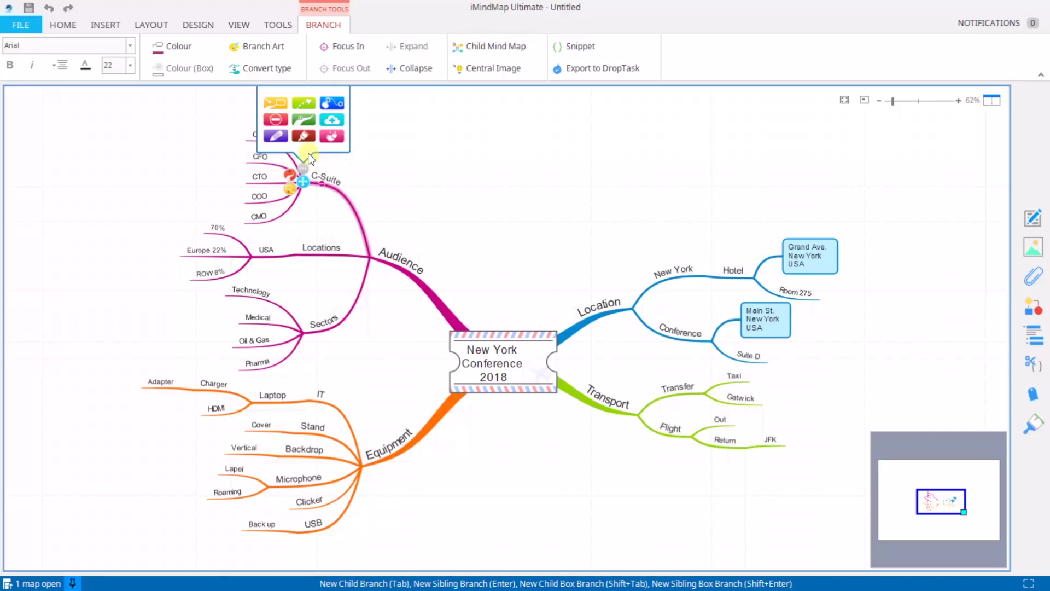
{"action": "left_click", "coordinate": [335, 122]}
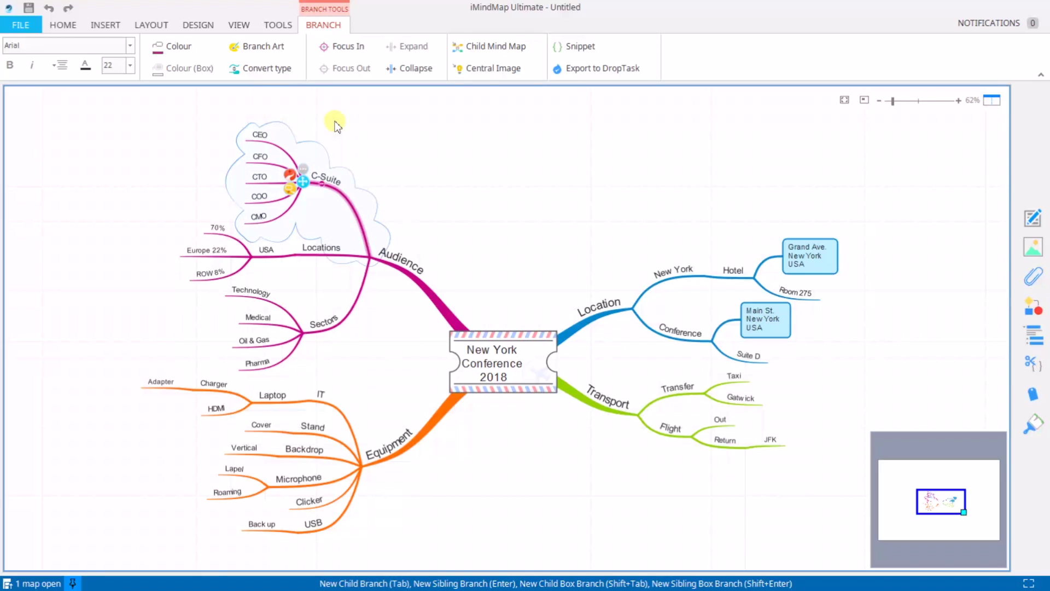
{"action": "left_click", "coordinate": [303, 169]}
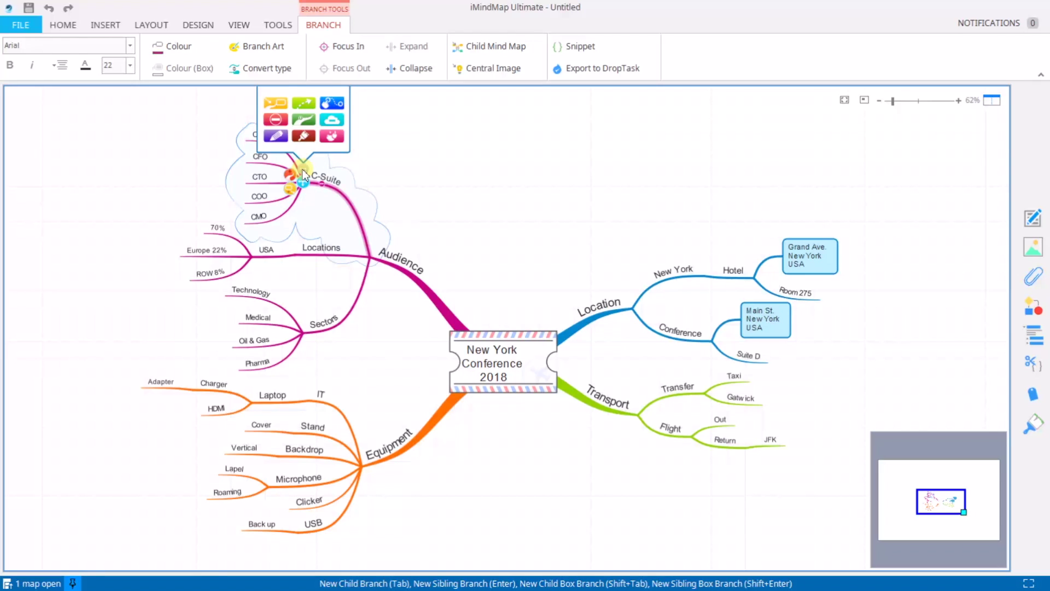
{"action": "left_click", "coordinate": [331, 121]}
{"action": "left_click", "coordinate": [380, 160]}
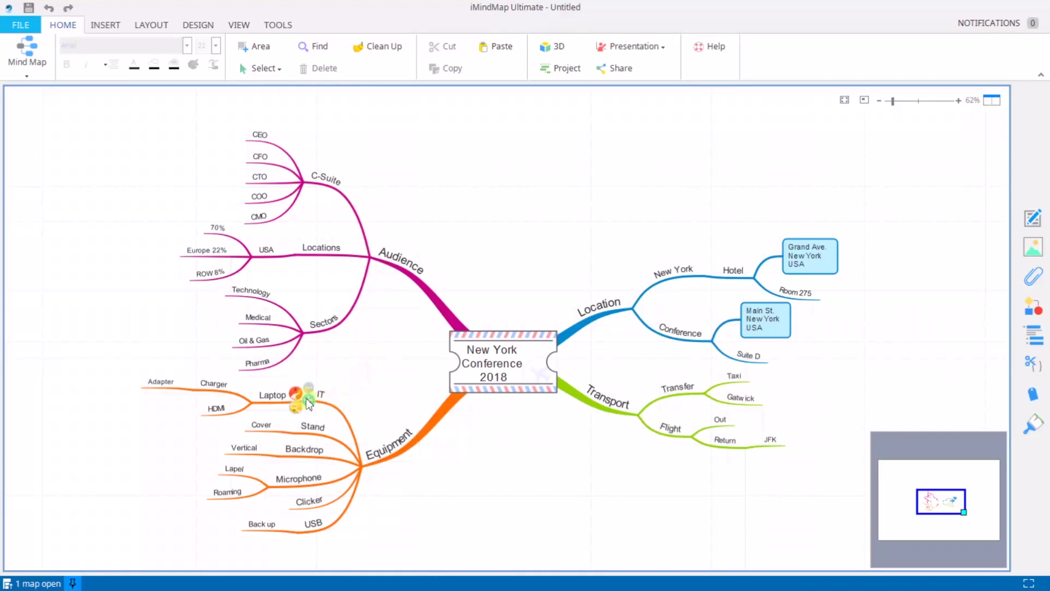
Sketch a laptop with keyboard keys for the IT branch, adding a teal zigzag on its screen.
{"action": "left_click", "coordinate": [310, 395]}
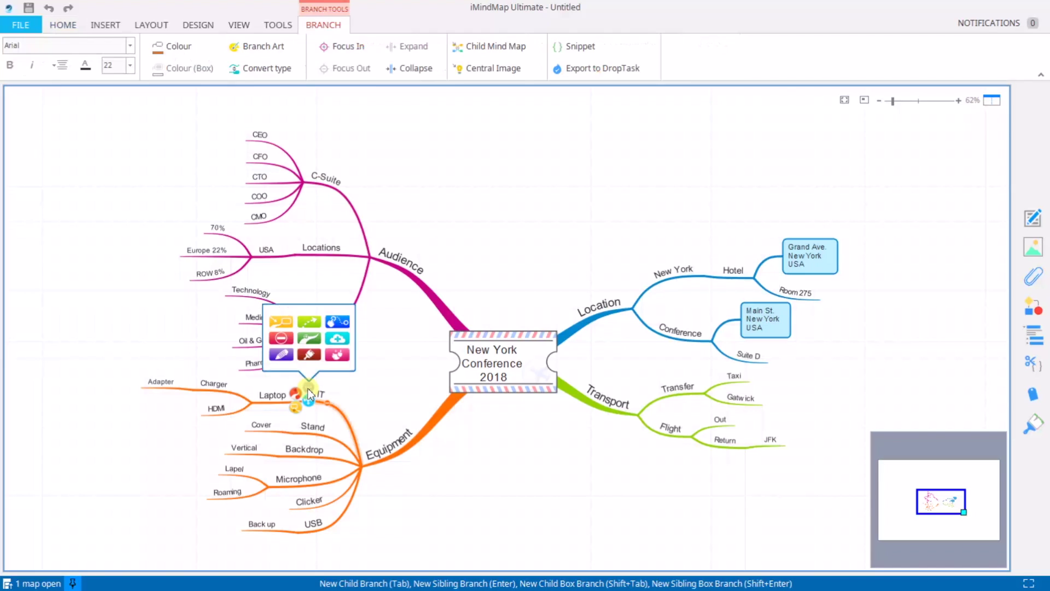
{"action": "left_click", "coordinate": [282, 355]}
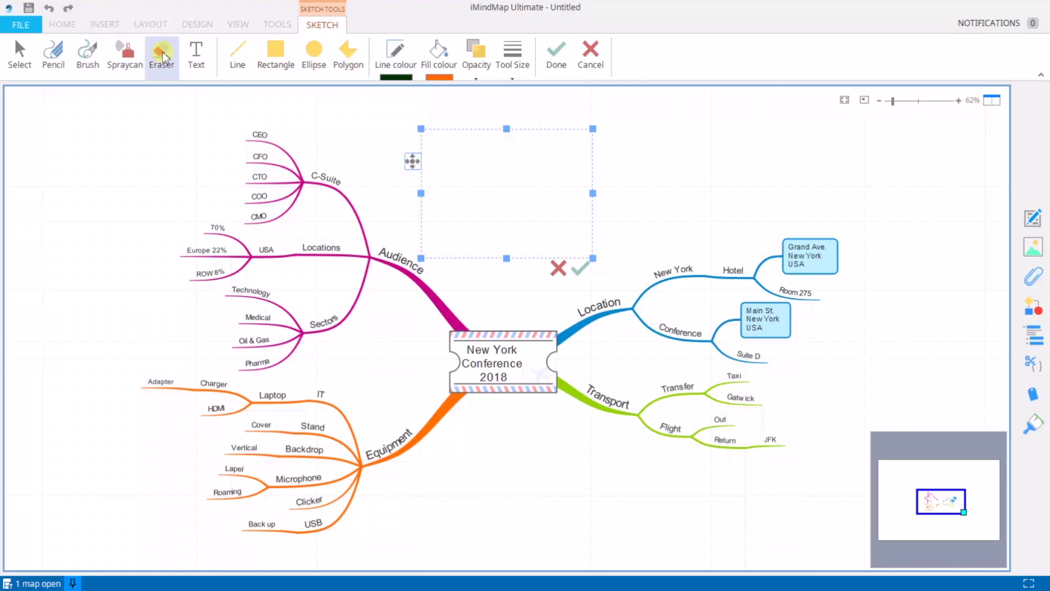
{"action": "mouse_move", "coordinate": [454, 152]}
{"action": "left_mouse_down"}
{"action": "mouse_move", "coordinate": [447, 213]}
{"action": "mouse_move", "coordinate": [560, 228]}
{"action": "mouse_move", "coordinate": [520, 161]}
{"action": "mouse_move", "coordinate": [452, 150]}
{"action": "mouse_move", "coordinate": [481, 194]}
{"action": "mouse_move", "coordinate": [511, 183]}
{"action": "mouse_move", "coordinate": [477, 144]}
{"action": "left_mouse_up"}
{"action": "left_click_drag", "start_coordinate": [492, 196], "coordinate": [547, 219]}
{"action": "left_click", "coordinate": [396, 55]}
{"action": "left_click", "coordinate": [445, 136]}
{"action": "mouse_move", "coordinate": [465, 180]}
{"action": "left_mouse_down"}
{"action": "mouse_move", "coordinate": [474, 159]}
{"action": "mouse_move", "coordinate": [490, 177]}
{"action": "mouse_move", "coordinate": [512, 167]}
{"action": "left_mouse_up"}
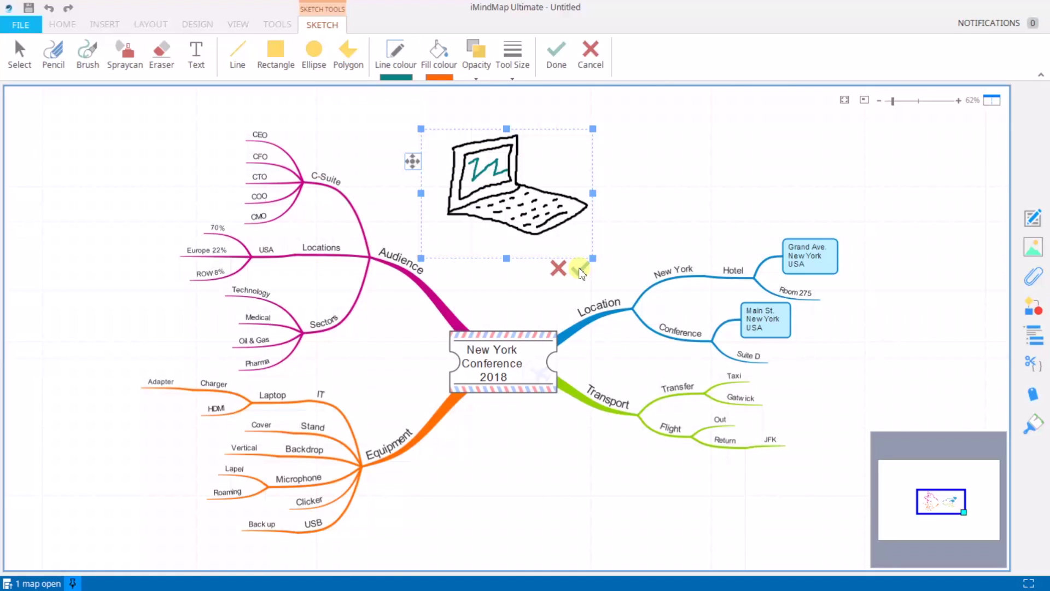
Keep the laptop sketch, move it left of the central topic and shrink it.
{"action": "left_click", "coordinate": [580, 269]}
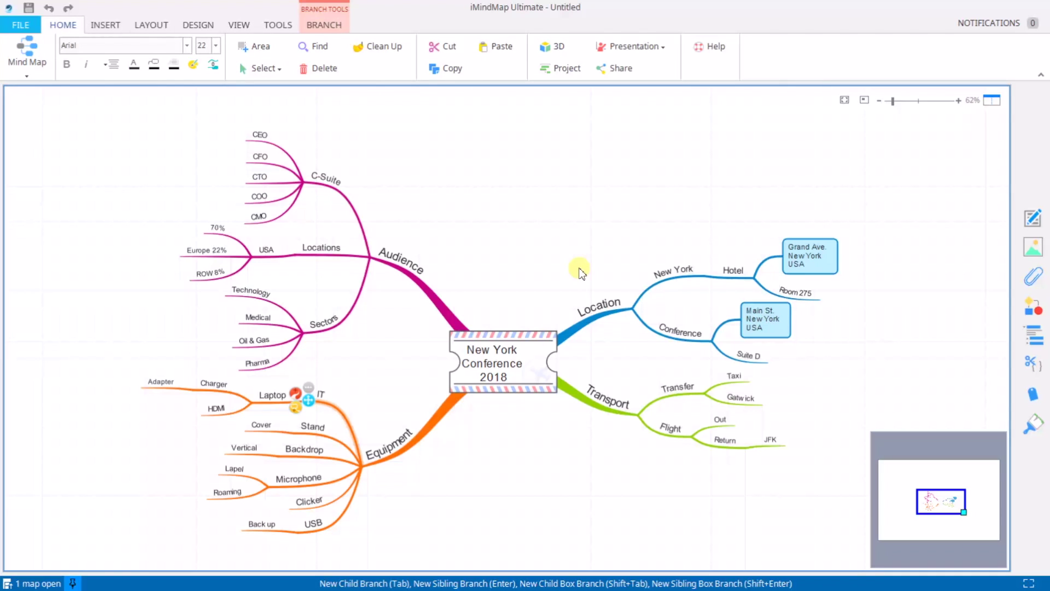
{"action": "left_click", "coordinate": [502, 173]}
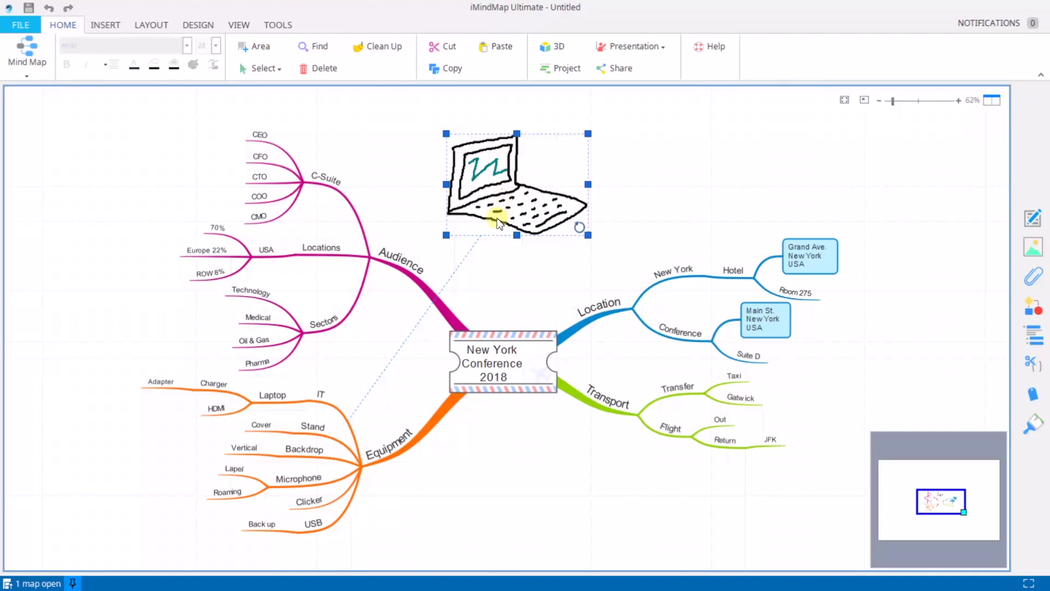
{"action": "mouse_move", "coordinate": [497, 185]}
{"action": "left_mouse_down"}
{"action": "mouse_move", "coordinate": [495, 216]}
{"action": "mouse_move", "coordinate": [411, 255]}
{"action": "mouse_move", "coordinate": [397, 296]}
{"action": "left_mouse_up"}
{"action": "left_click", "coordinate": [399, 310]}
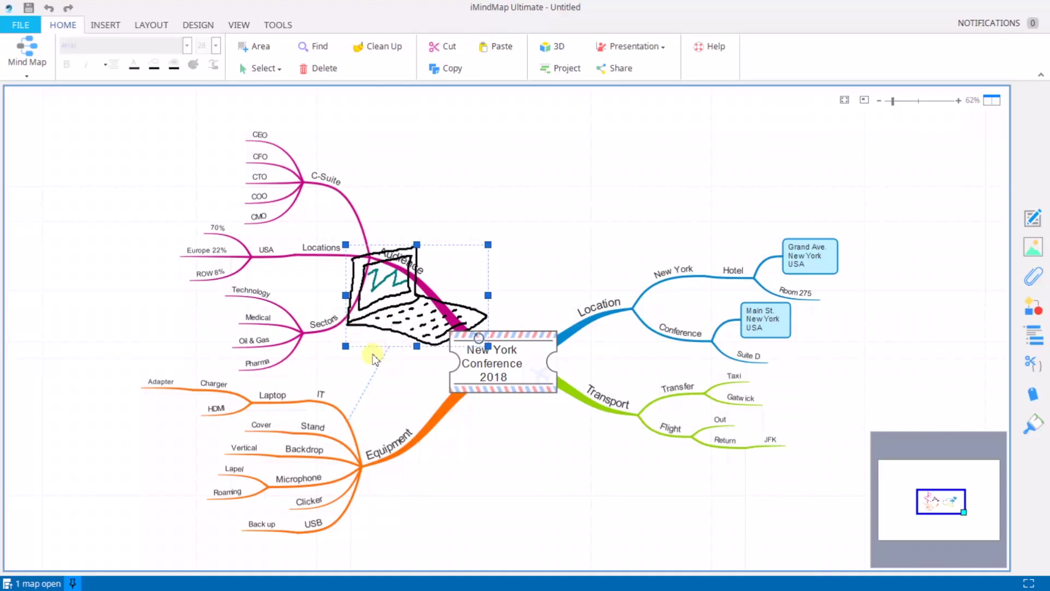
{"action": "left_click_drag", "start_coordinate": [370, 362], "coordinate": [350, 371]}
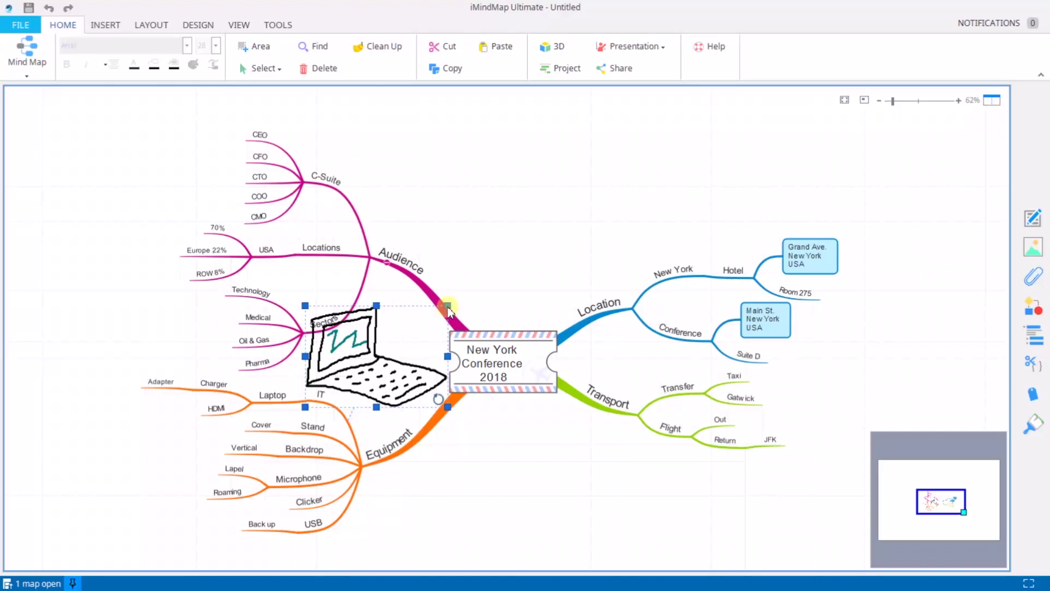
{"action": "left_click", "coordinate": [419, 335]}
{"action": "mouse_move", "coordinate": [419, 334]}
{"action": "left_mouse_down"}
{"action": "mouse_move", "coordinate": [376, 353]}
{"action": "mouse_move", "coordinate": [371, 371]}
{"action": "mouse_move", "coordinate": [391, 360]}
{"action": "left_mouse_up"}
{"action": "left_click", "coordinate": [370, 371]}
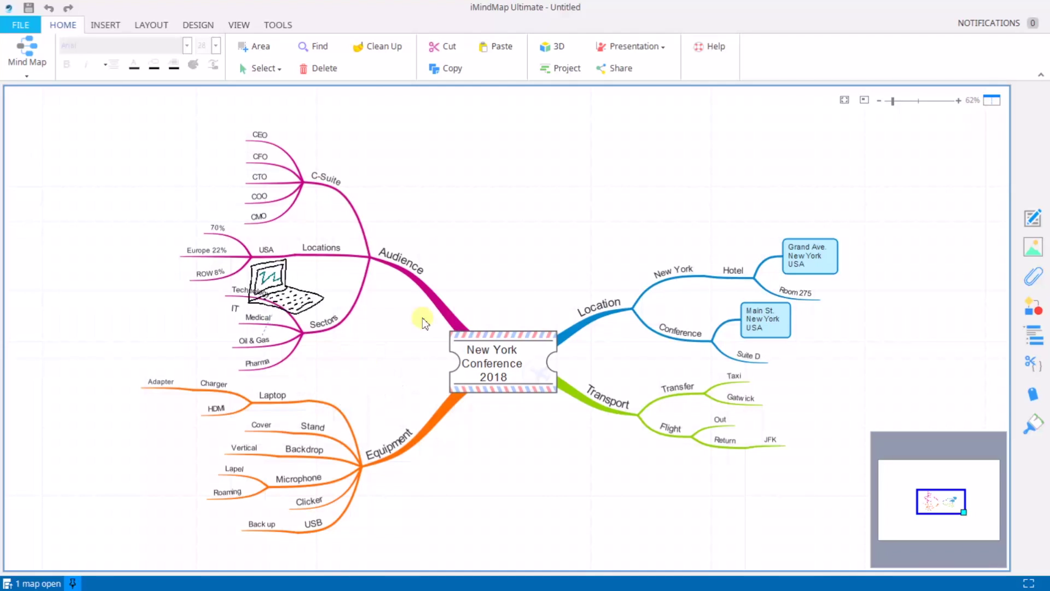
Give the Location branch arrow branch art, an Arial Black label and the middle shape setting.
{"action": "left_click", "coordinate": [635, 301]}
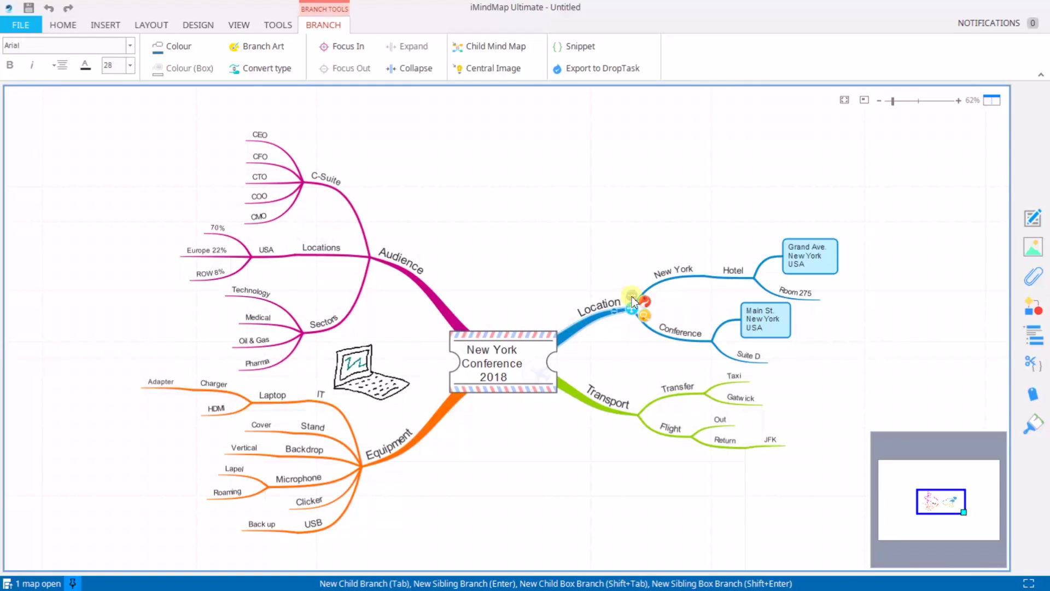
{"action": "left_click", "coordinate": [634, 297]}
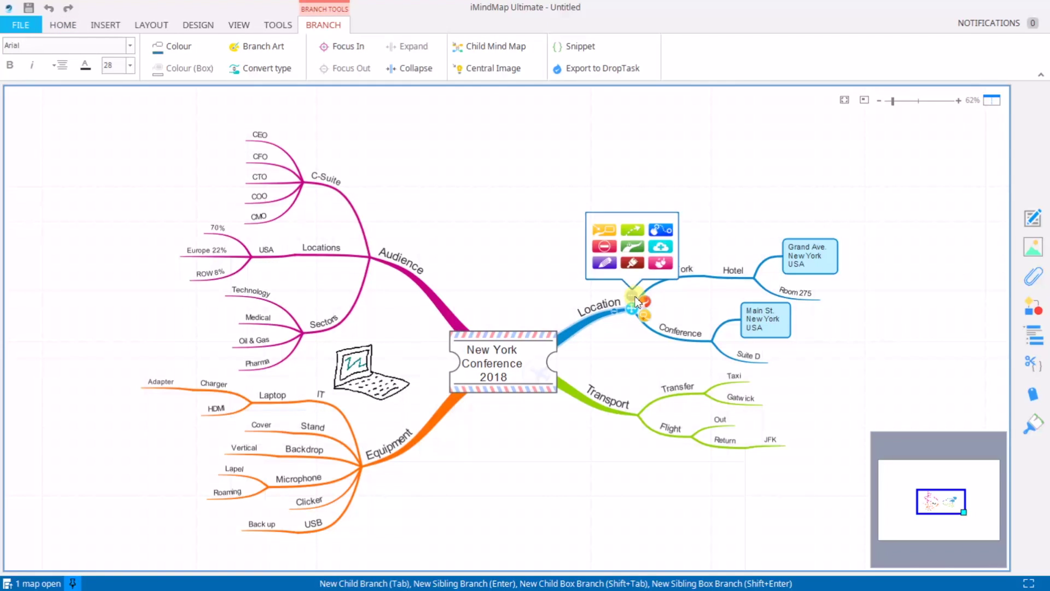
{"action": "left_click", "coordinate": [631, 265]}
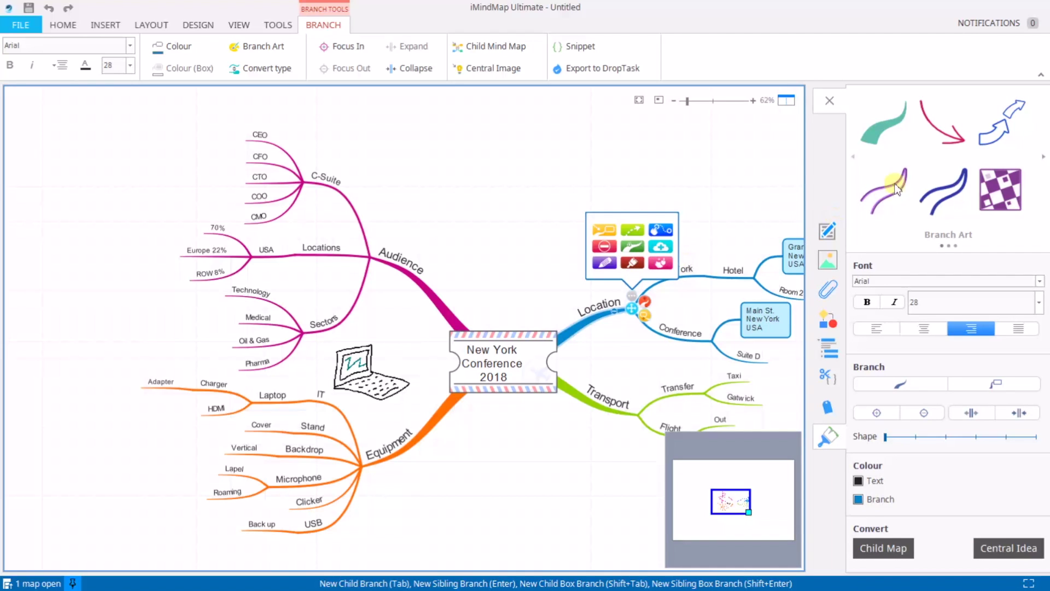
{"action": "left_click", "coordinate": [989, 126]}
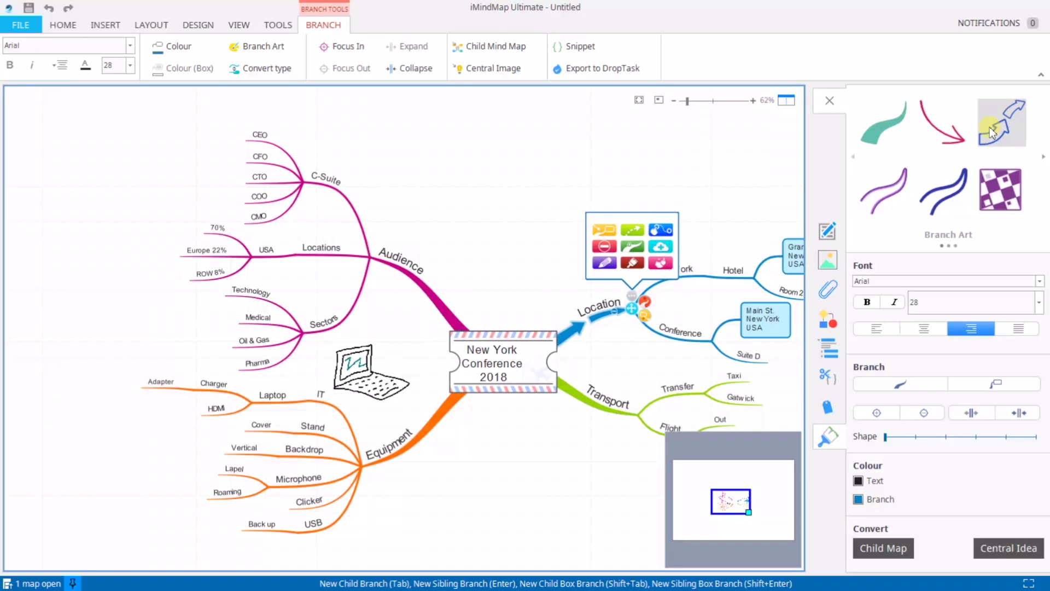
{"action": "left_click", "coordinate": [888, 281]}
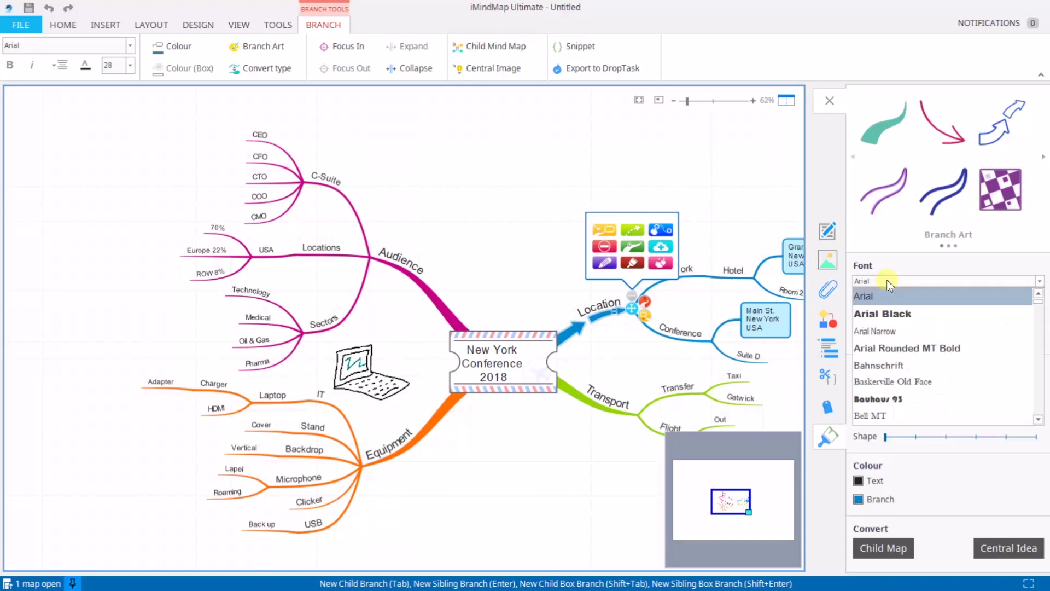
{"action": "left_click", "coordinate": [891, 315]}
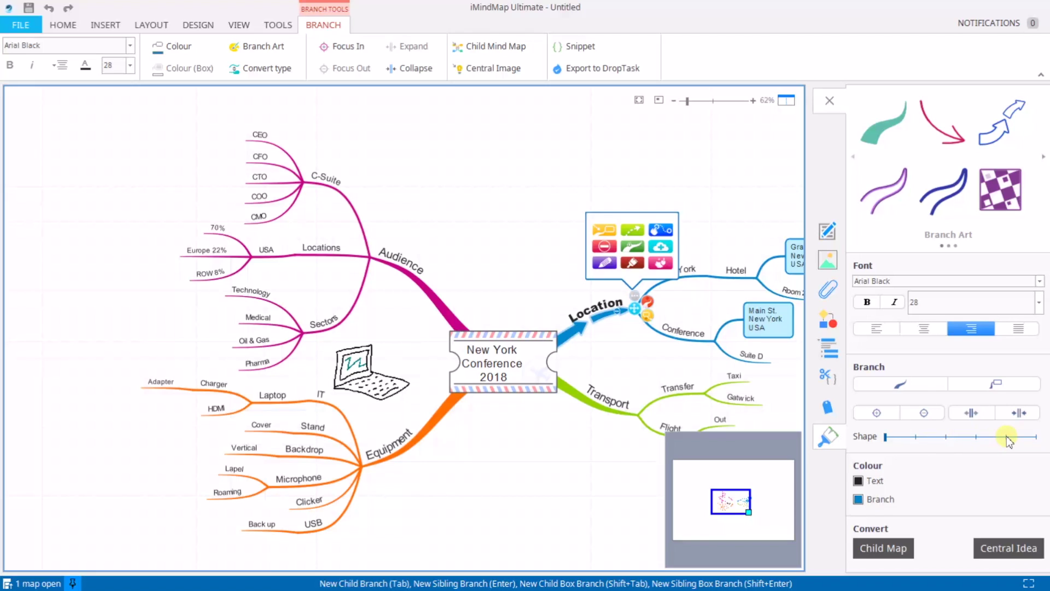
{"action": "left_click_drag", "start_coordinate": [1008, 439], "coordinate": [885, 440]}
Set the Location branch colour to red so its sub-branches turn red too.
{"action": "left_click", "coordinate": [861, 500]}
{"action": "left_click", "coordinate": [887, 527]}
{"action": "left_click", "coordinate": [859, 499]}
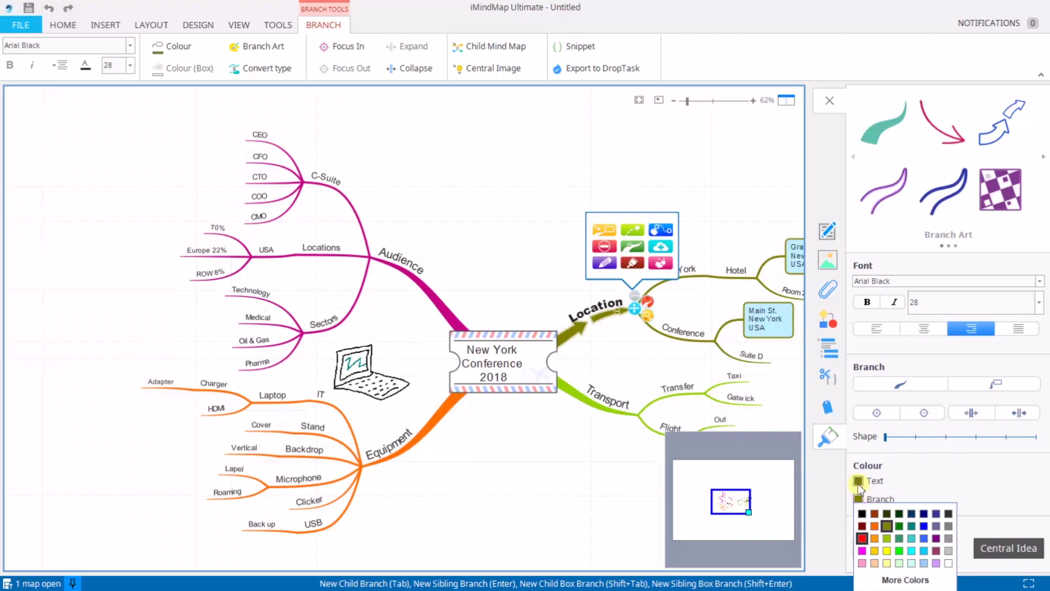
{"action": "left_click", "coordinate": [861, 538]}
{"action": "left_click", "coordinate": [617, 480]}
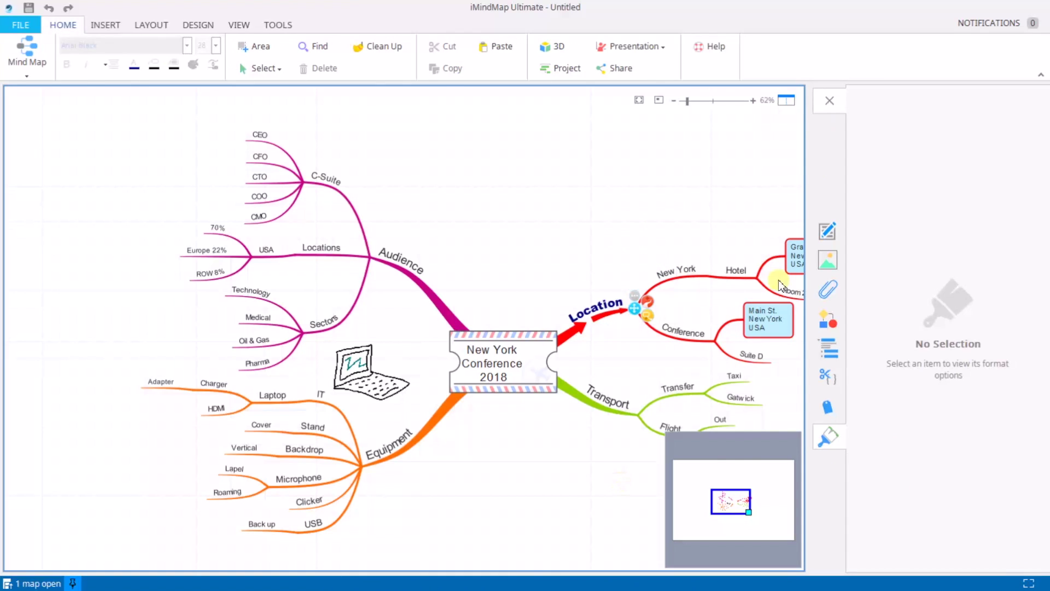
{"action": "left_click", "coordinate": [396, 270]}
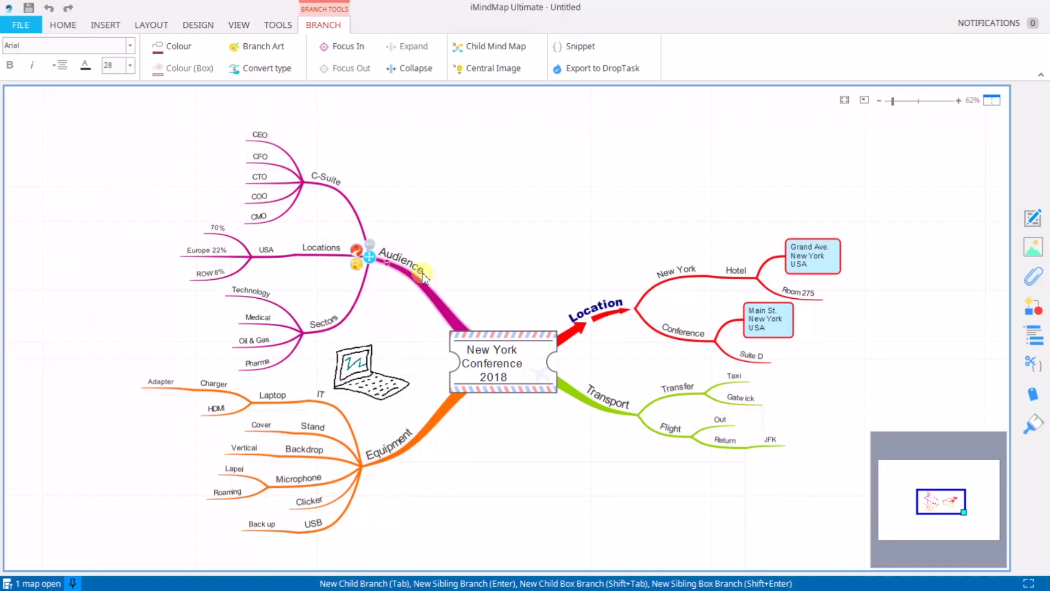
Search the image library for 'Audience' and attach an enlarged people image above the Audience branch.
{"action": "left_click", "coordinate": [499, 275]}
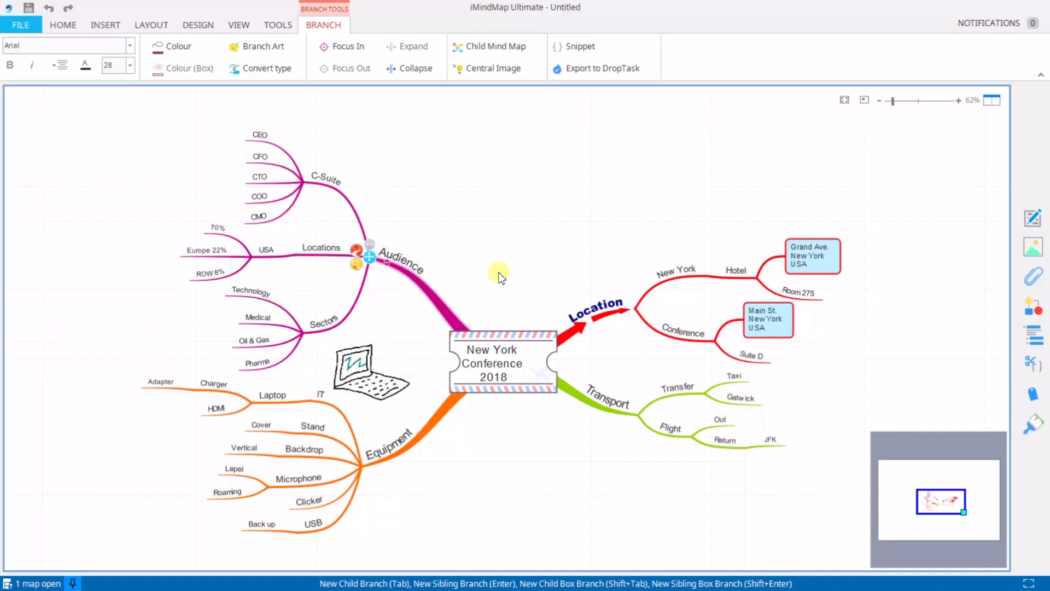
{"action": "left_click", "coordinate": [1033, 249]}
{"action": "left_click", "coordinate": [955, 164]}
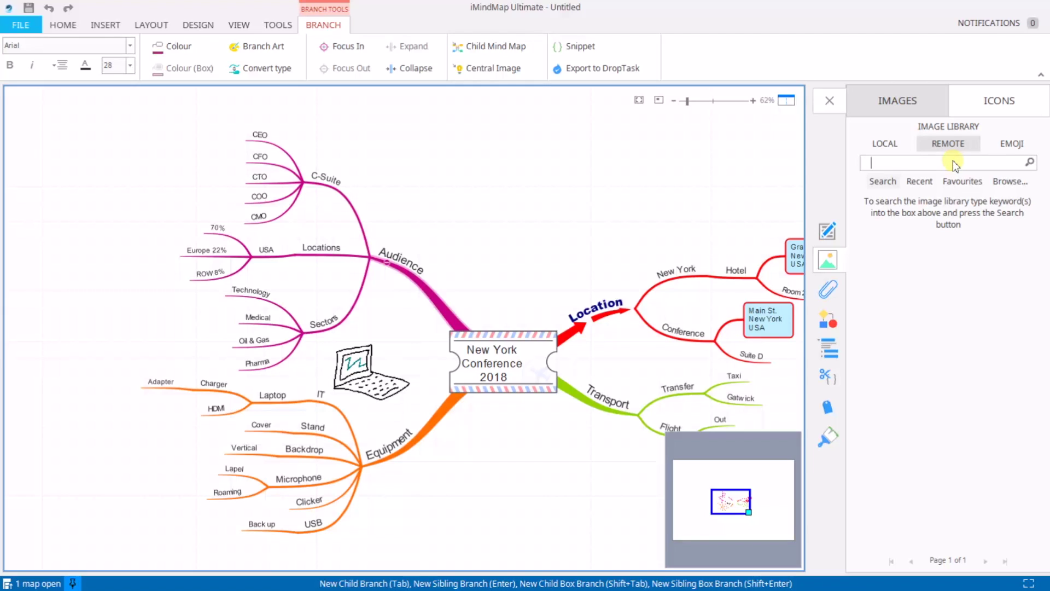
{"action": "type", "text": "Audience"}
{"action": "key", "text": "Return"}
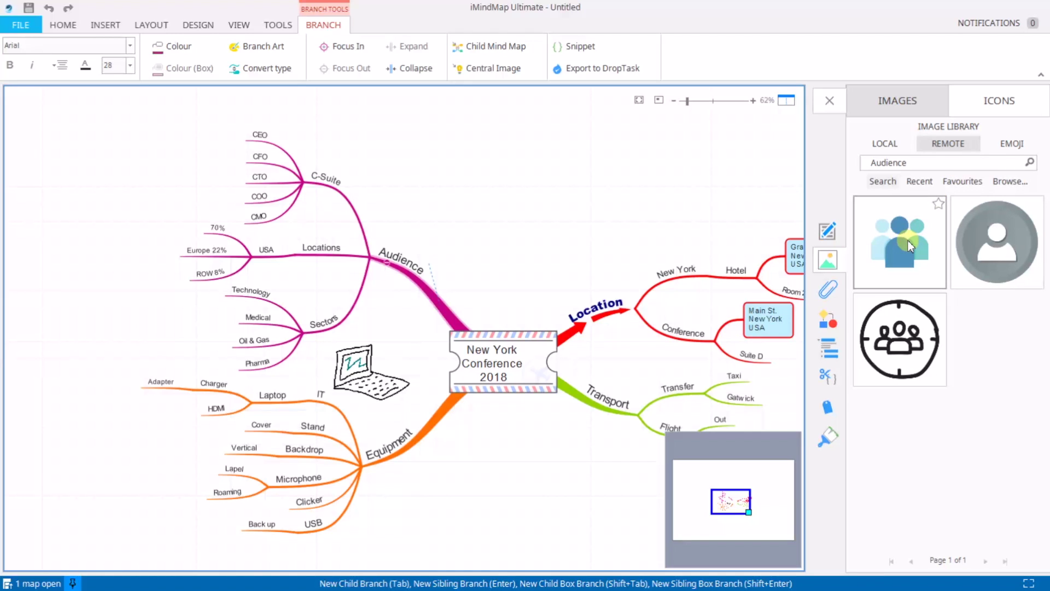
{"action": "left_click_drag", "start_coordinate": [909, 244], "coordinate": [427, 240]}
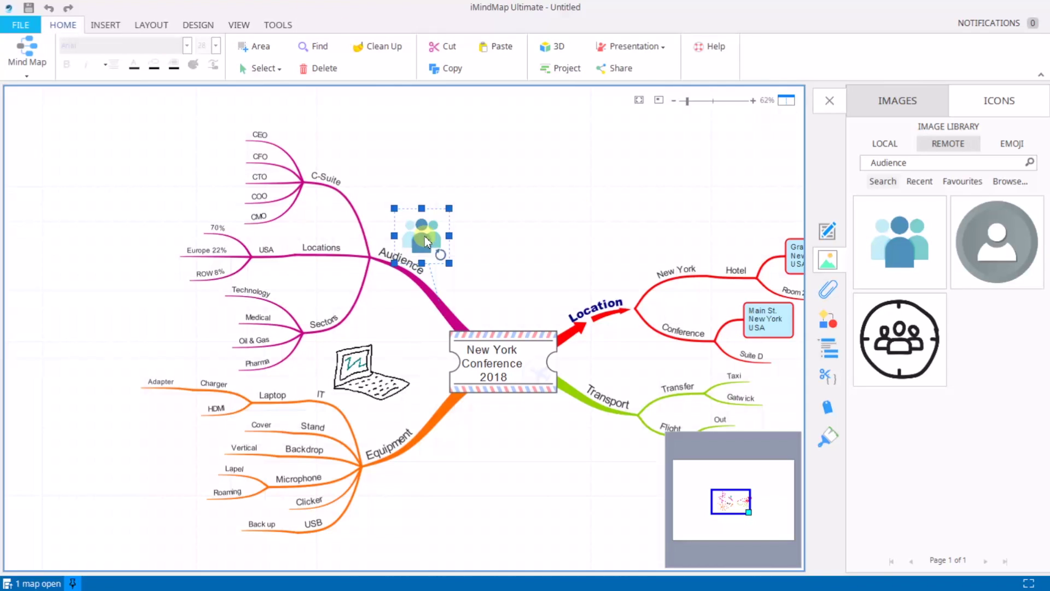
{"action": "left_click_drag", "start_coordinate": [449, 208], "coordinate": [471, 199]}
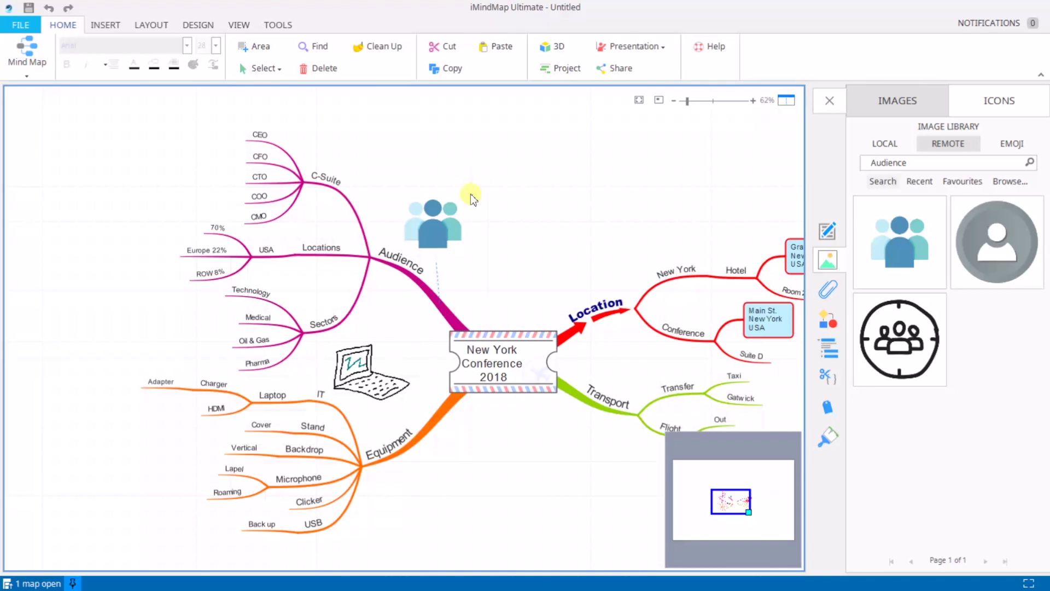
{"action": "left_click_drag", "start_coordinate": [468, 244], "coordinate": [474, 245]}
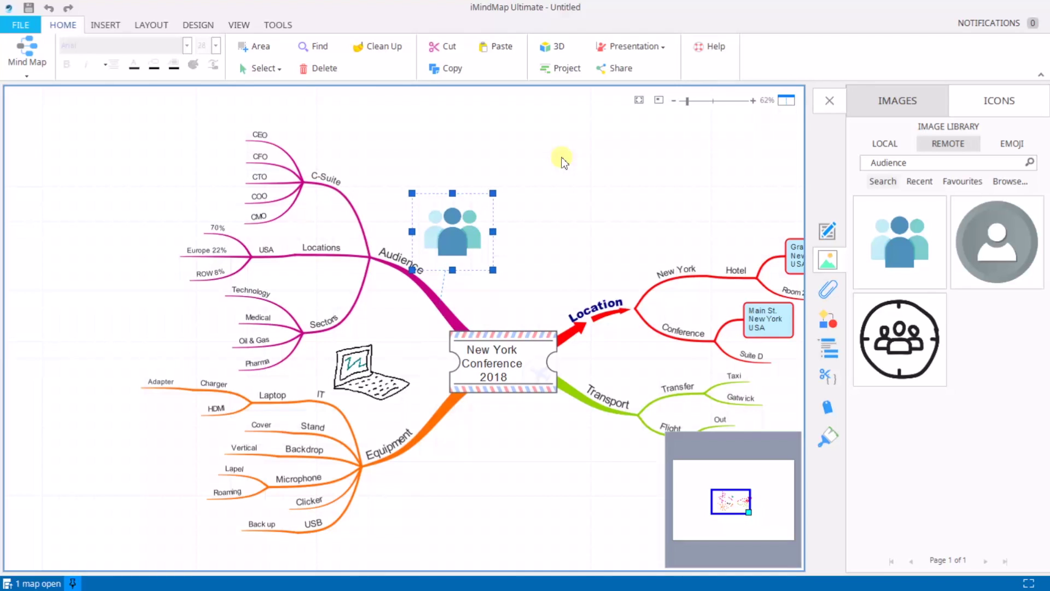
{"action": "left_click", "coordinate": [829, 101]}
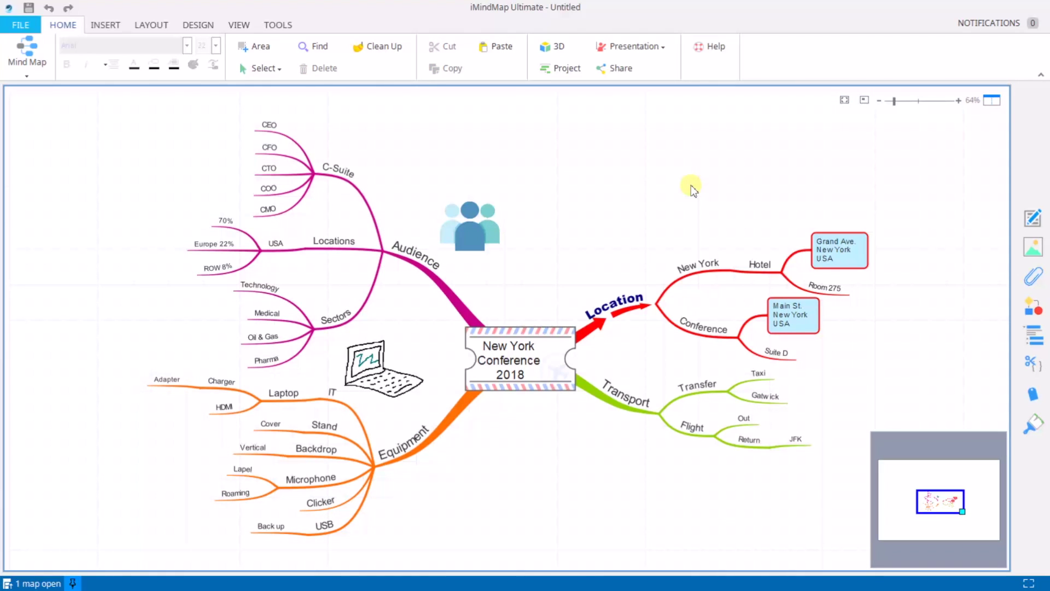
Add a note to the Flight branch: 'Arrive at gate by 06:45, Express check in, Premium boarding'.
{"action": "left_click", "coordinate": [684, 429]}
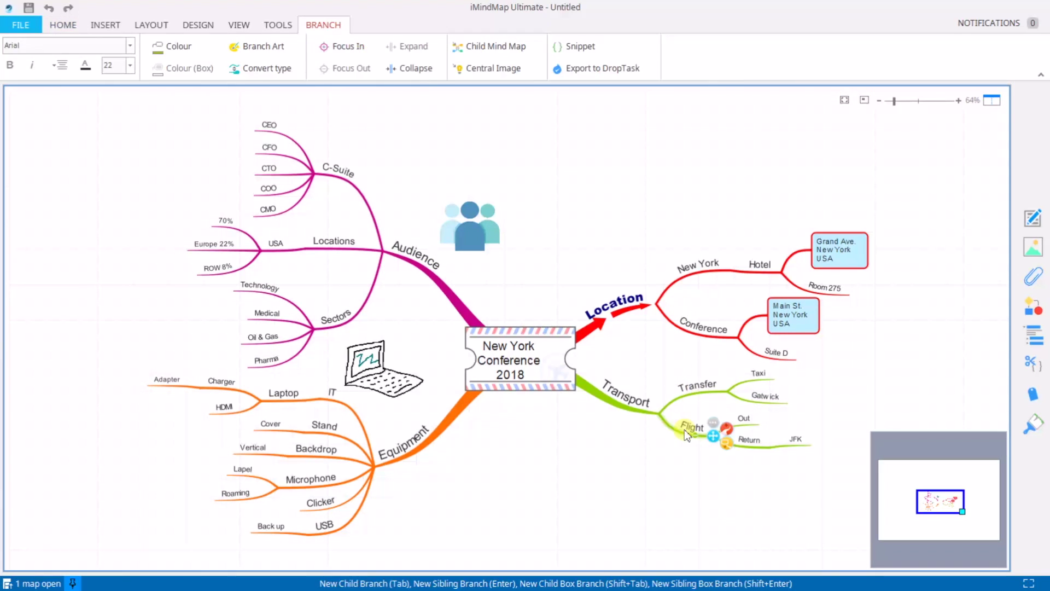
{"action": "left_click", "coordinate": [1032, 221]}
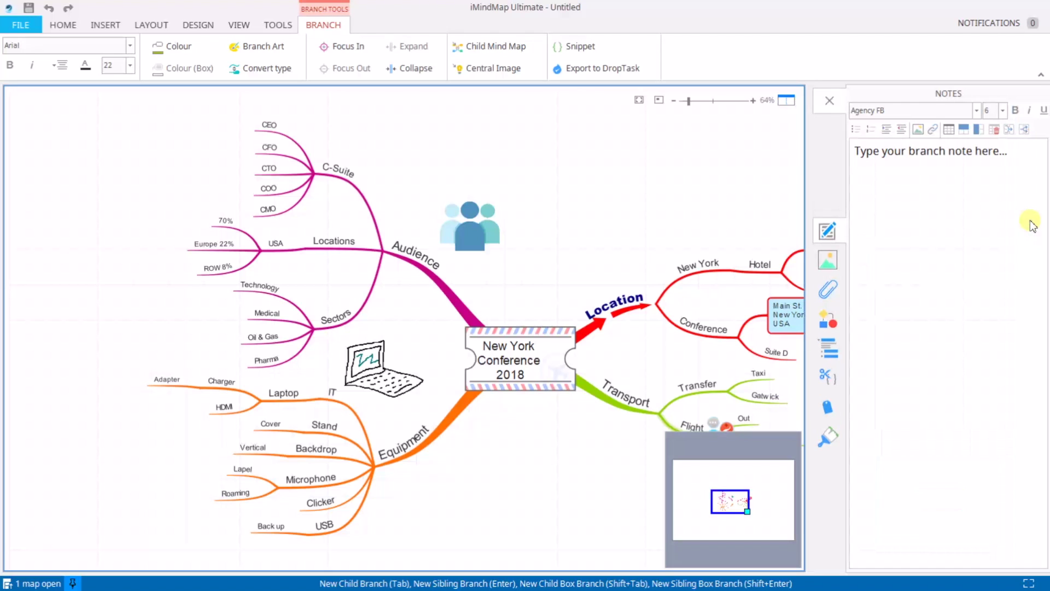
{"action": "left_click", "coordinate": [918, 152]}
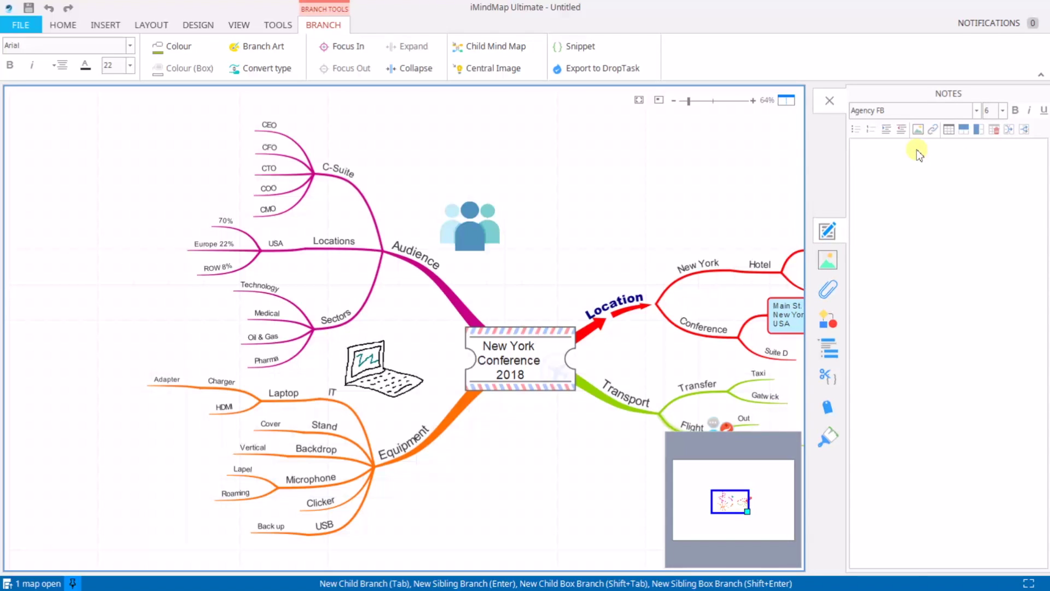
{"action": "type", "text": "Arrive at gate by 06:45 Express check in Premium boarding"}
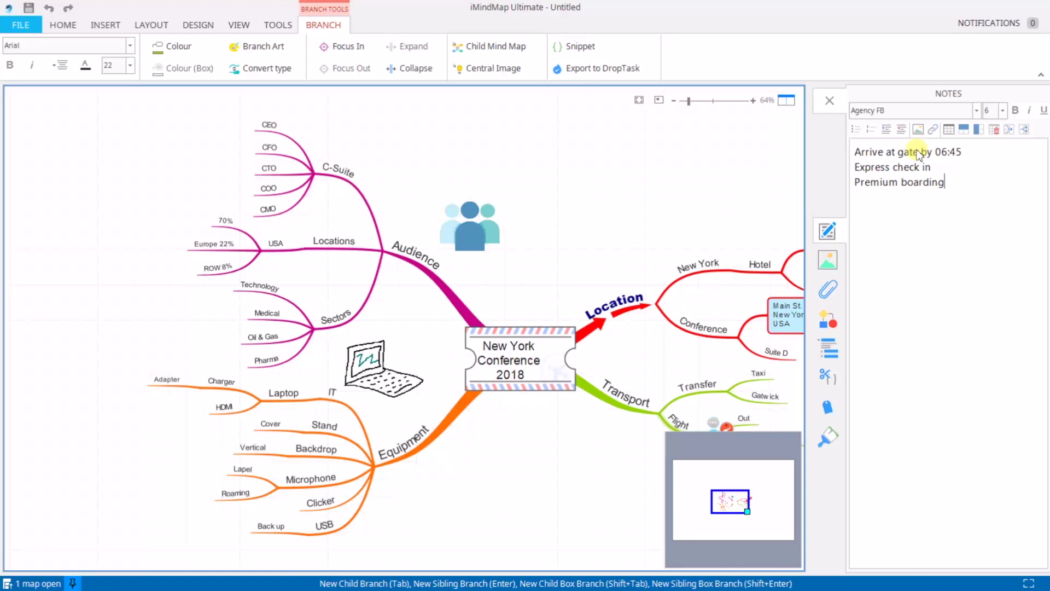
{"action": "left_click", "coordinate": [827, 99]}
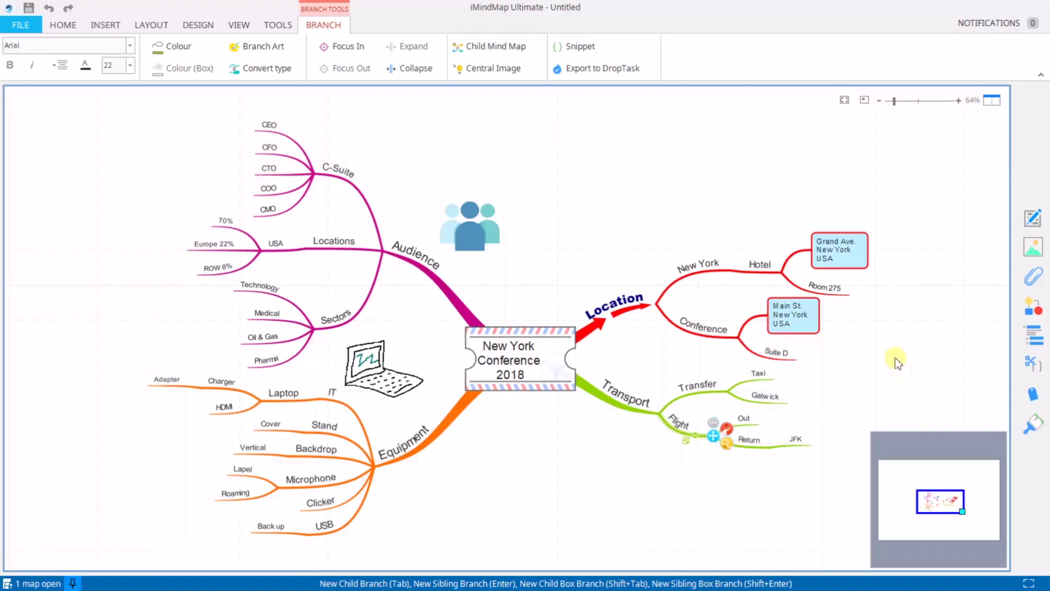
Zoom in to review the Flight note, then fit the whole map on screen.
{"action": "left_click_drag", "start_coordinate": [897, 356], "coordinate": [887, 340]}
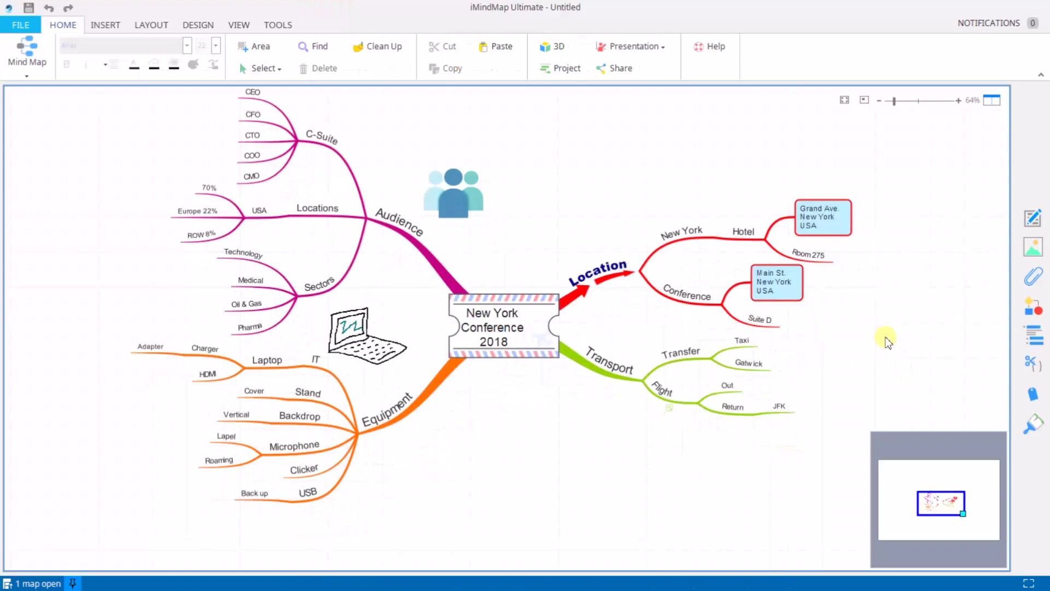
{"action": "left_click", "coordinate": [958, 101]}
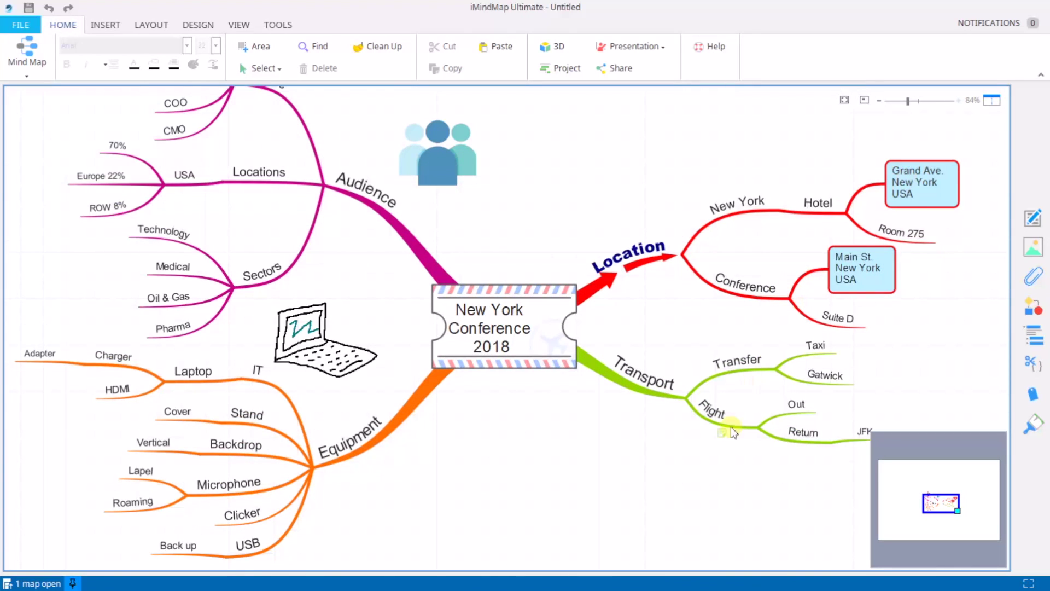
{"action": "left_click_drag", "start_coordinate": [702, 493], "coordinate": [622, 457]}
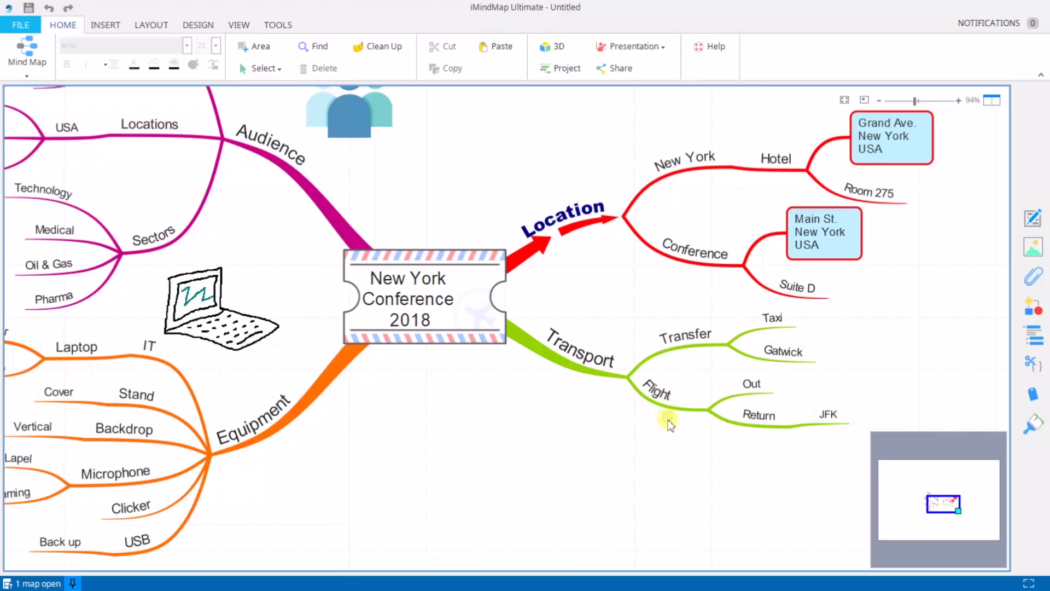
{"action": "mouse_move", "coordinate": [669, 419]}
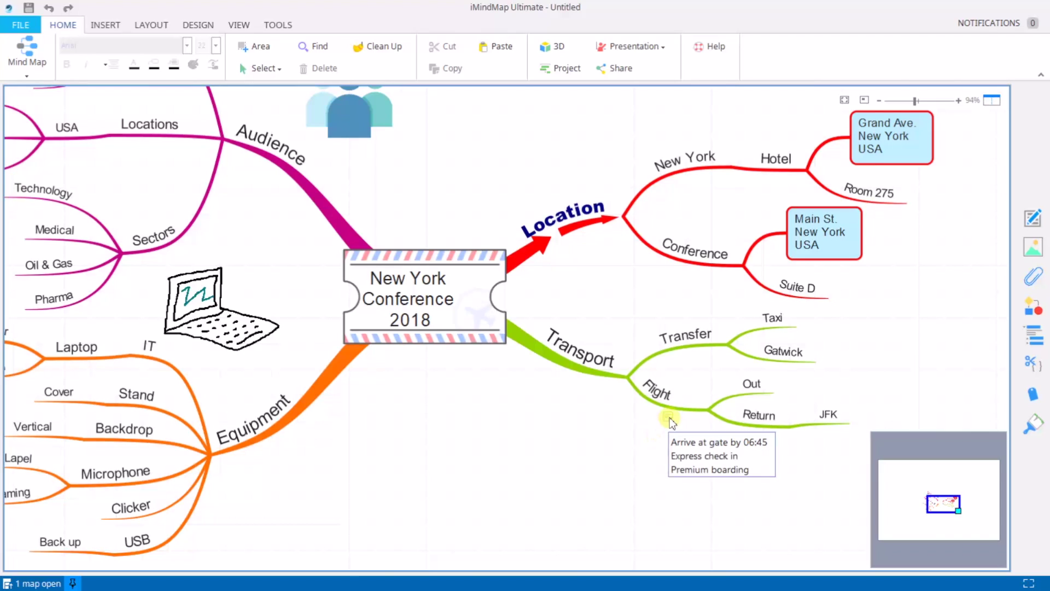
{"action": "left_click", "coordinate": [669, 417]}
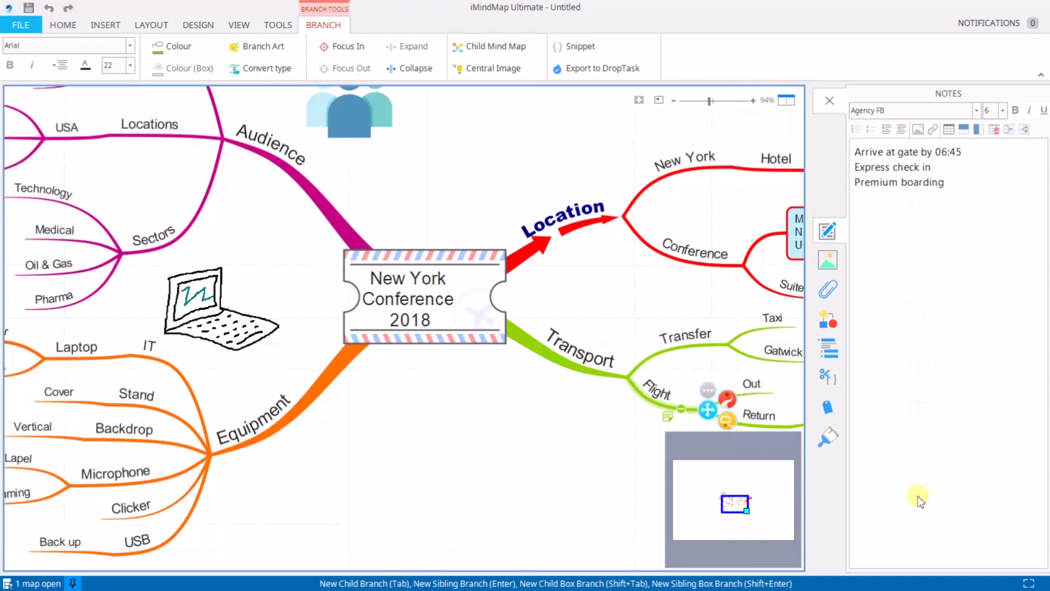
{"action": "left_click", "coordinate": [829, 102]}
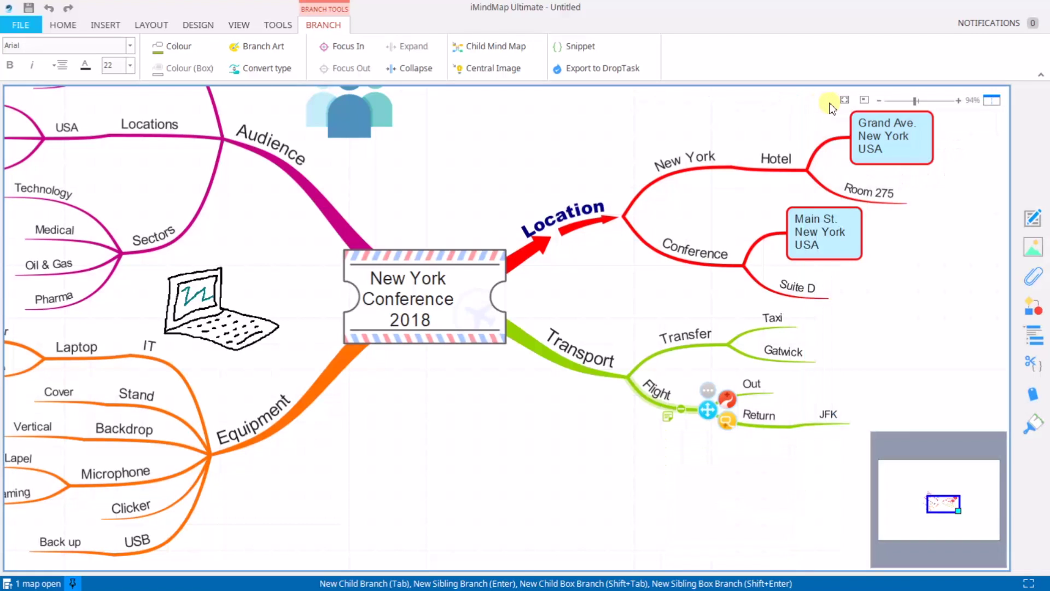
{"action": "left_click", "coordinate": [845, 100]}
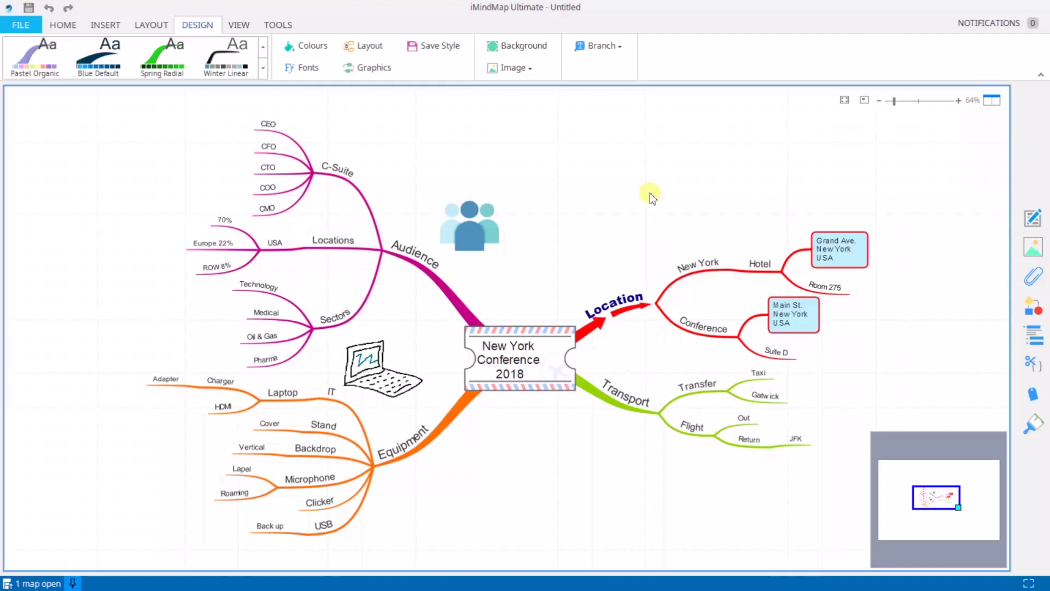
Restyle the whole map with Winter Linear style, Humanist (Verdana) fonts and Carnival colours.
{"action": "key", "text": "ctrl+a"}
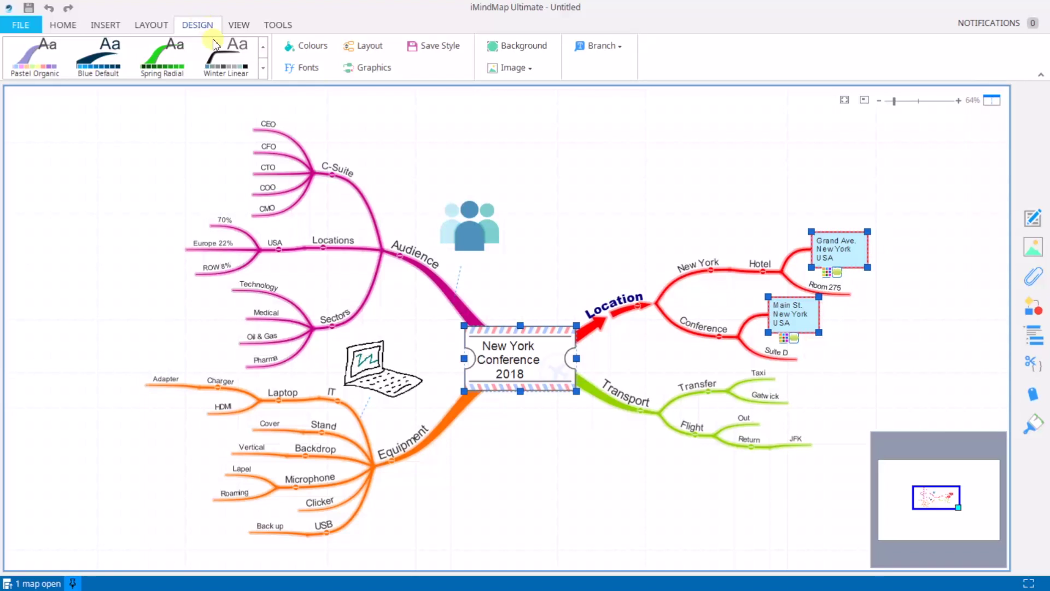
{"action": "left_click", "coordinate": [217, 67]}
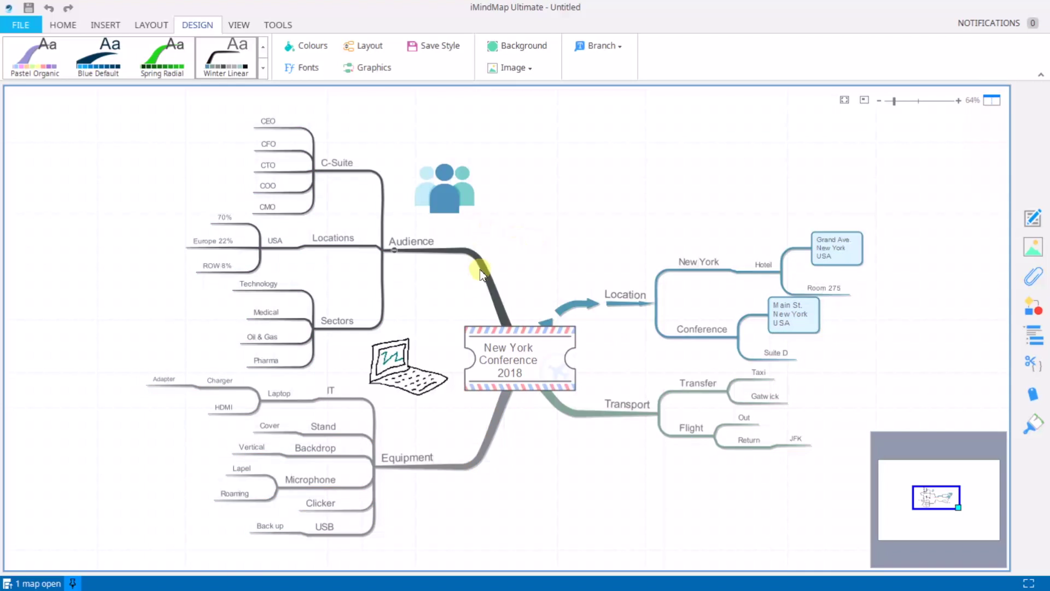
{"action": "left_click", "coordinate": [295, 70]}
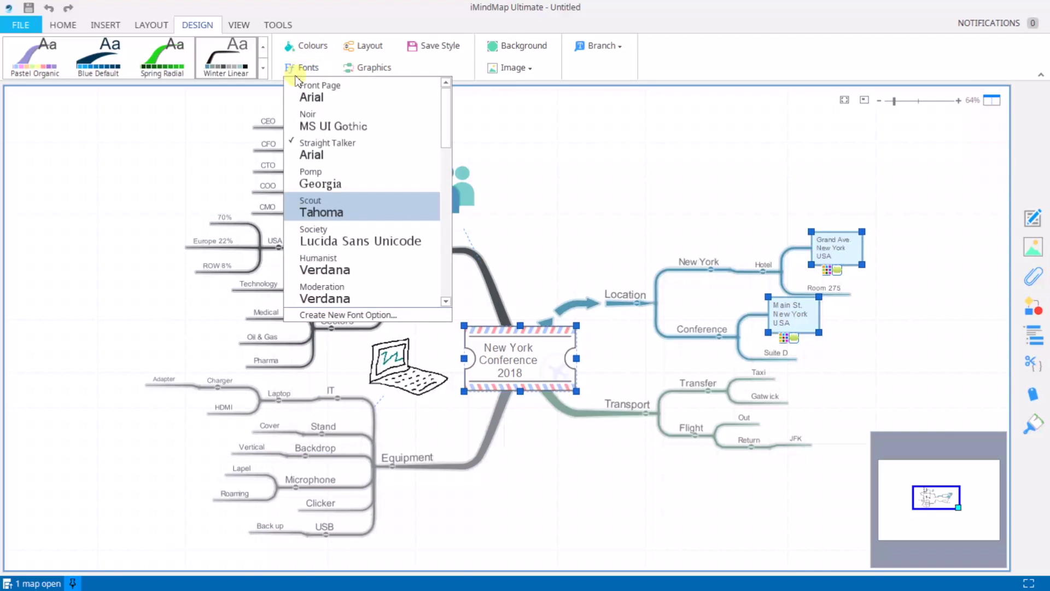
{"action": "left_click", "coordinate": [315, 268]}
{"action": "left_click", "coordinate": [306, 45]}
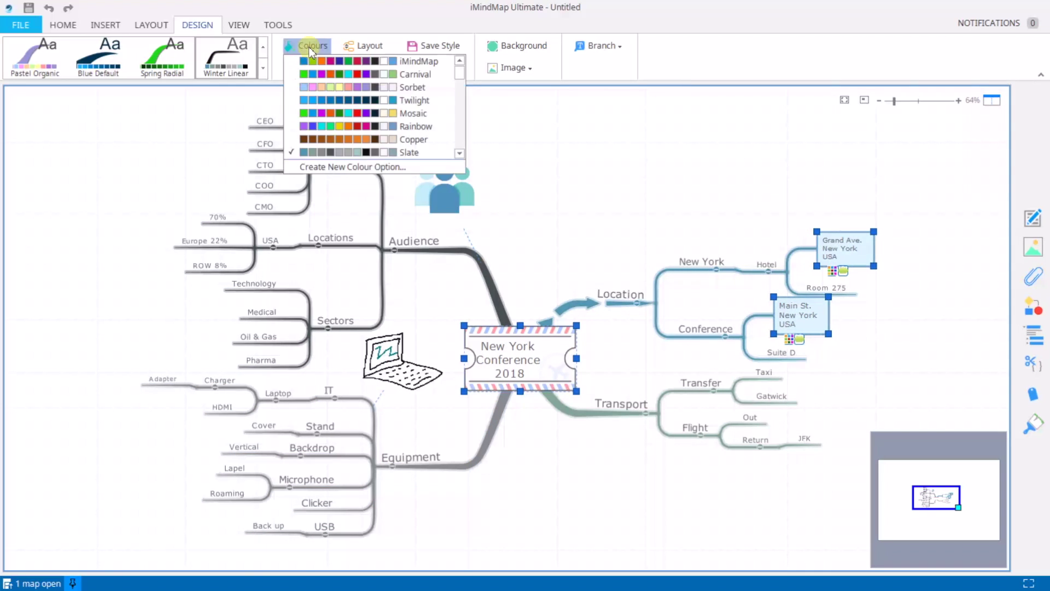
{"action": "left_click", "coordinate": [318, 76]}
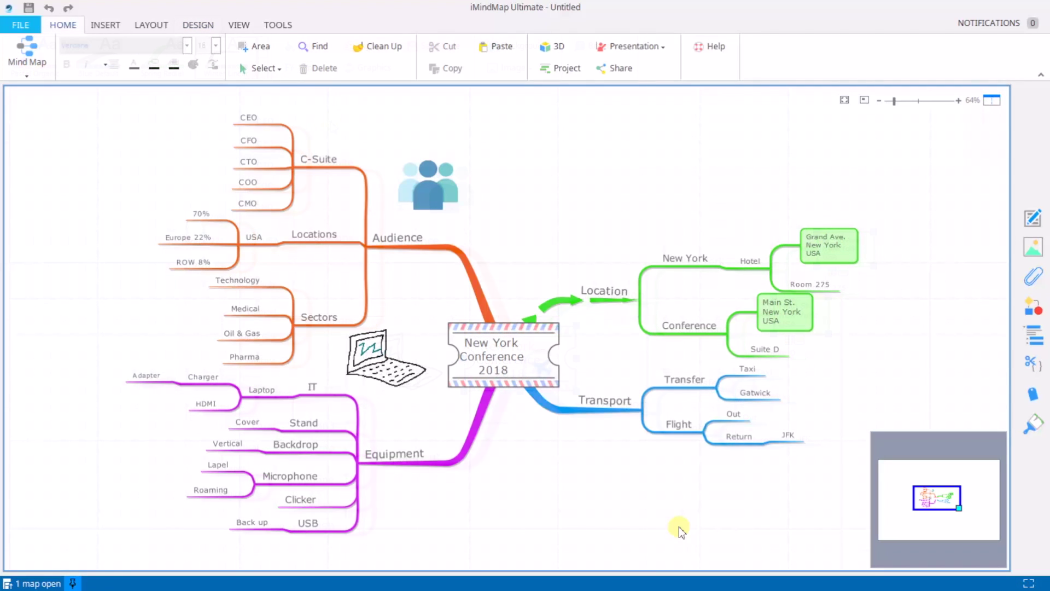